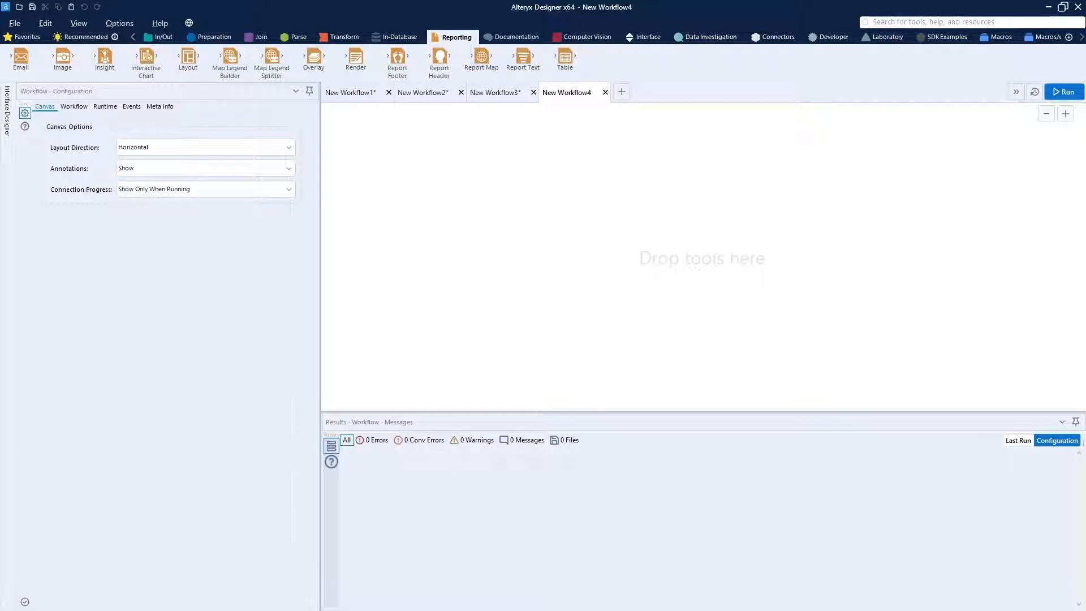
Step: Paste the copied PuppySalesReport.yxdb input with its Select tool and the PuppyAdoptionReport.yxdb input into the empty workflow
right_click(357, 224)
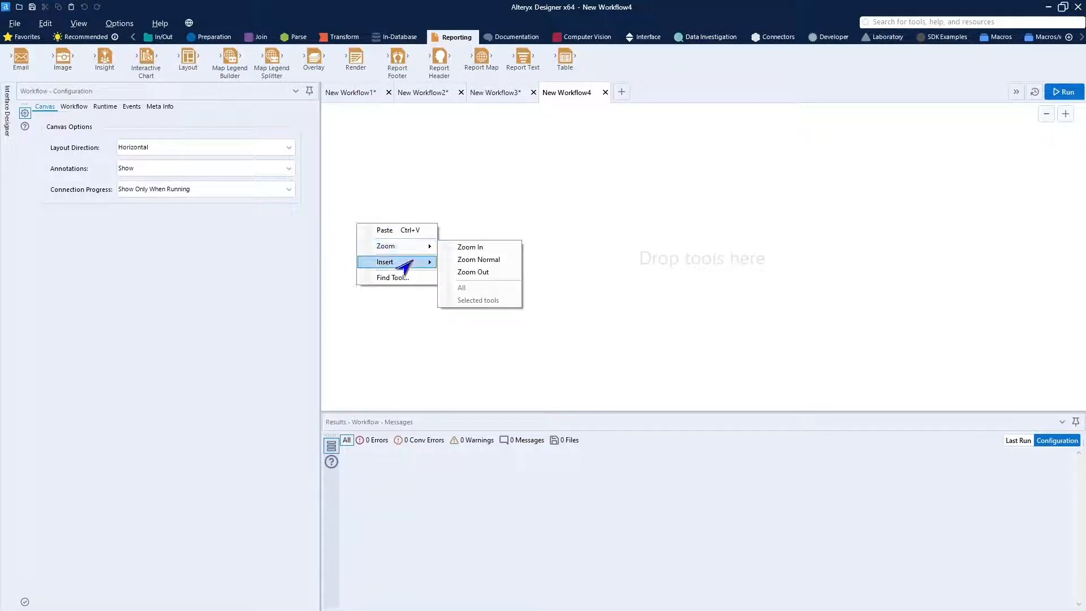
mouse_move(404, 265)
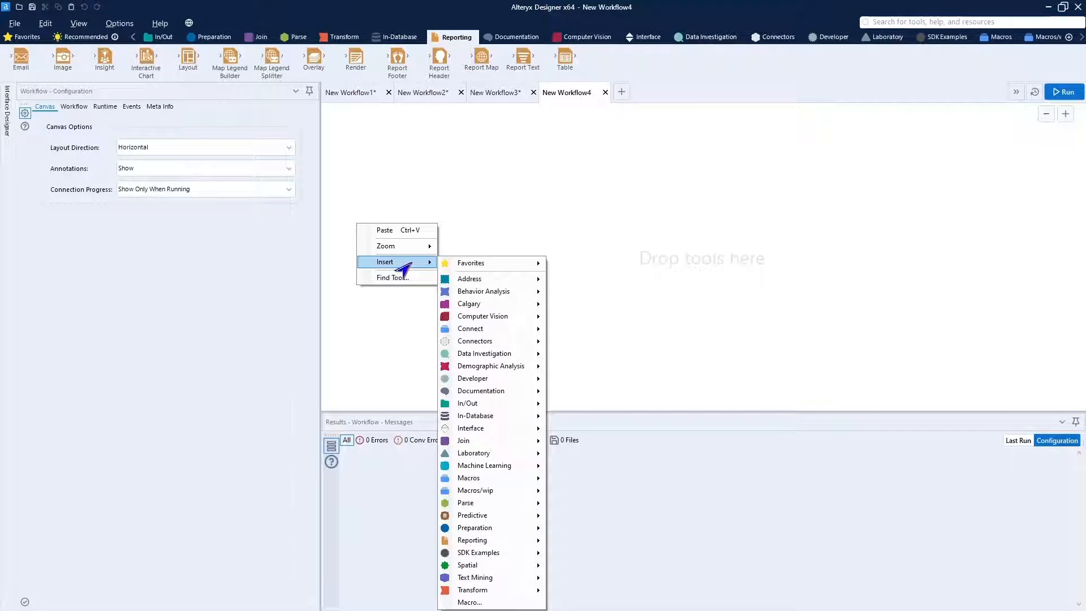
left_click(405, 234)
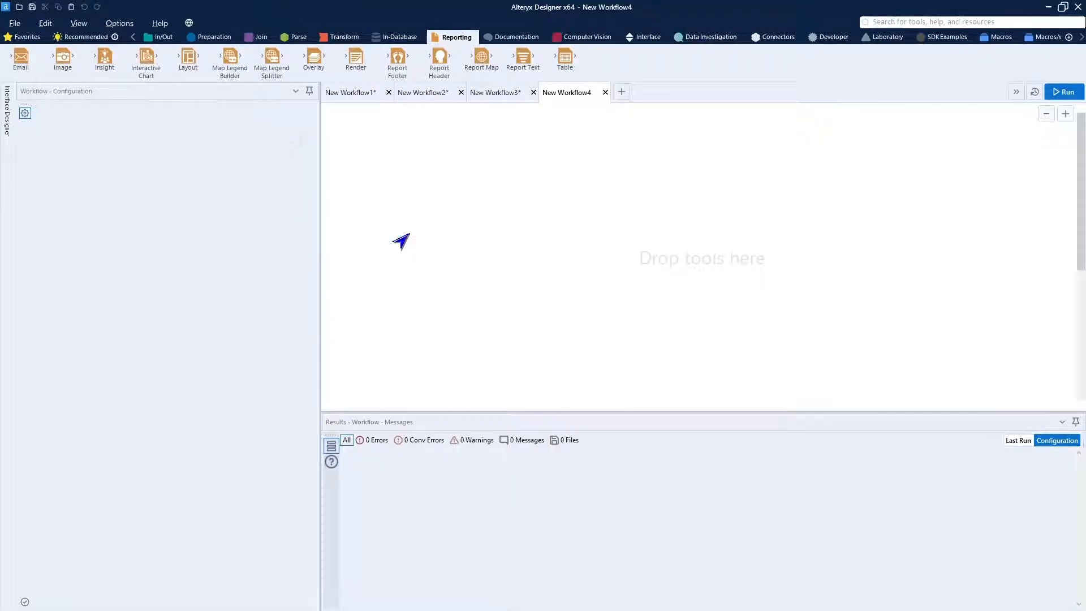
left_click_drag(391, 245, 391, 147)
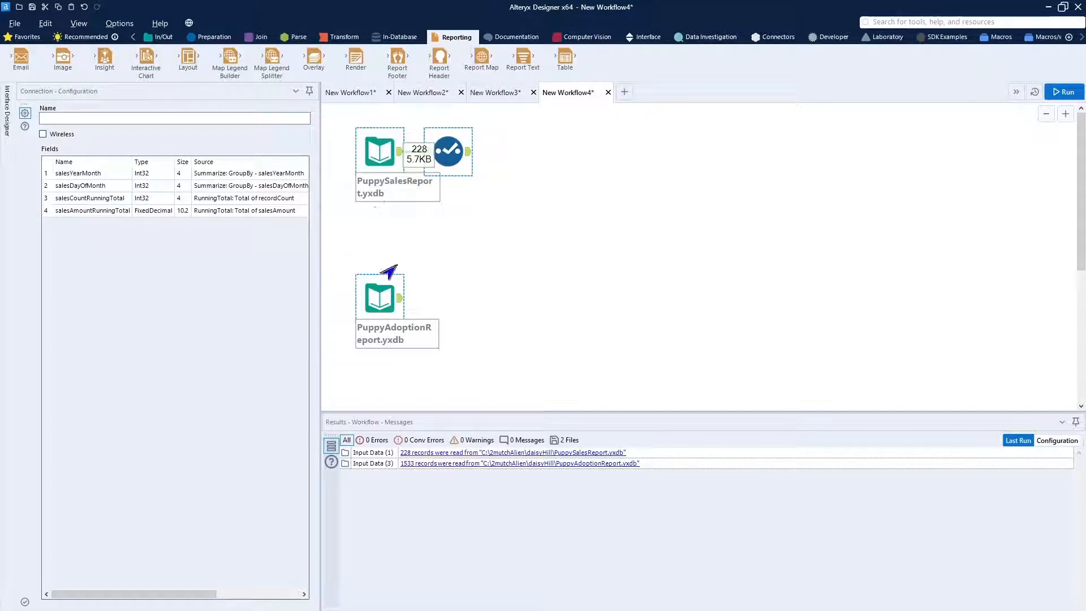
Step: Add a basic Table tool after the sales report's Select tool and connect a Browse tool to the table's output
left_click(457, 154)
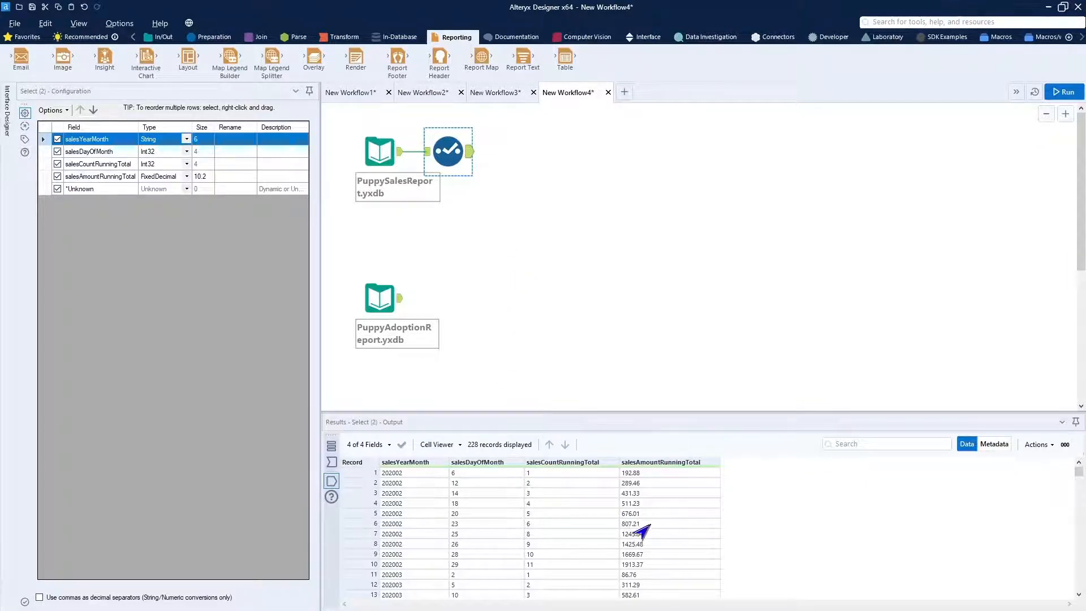
left_click(380, 296)
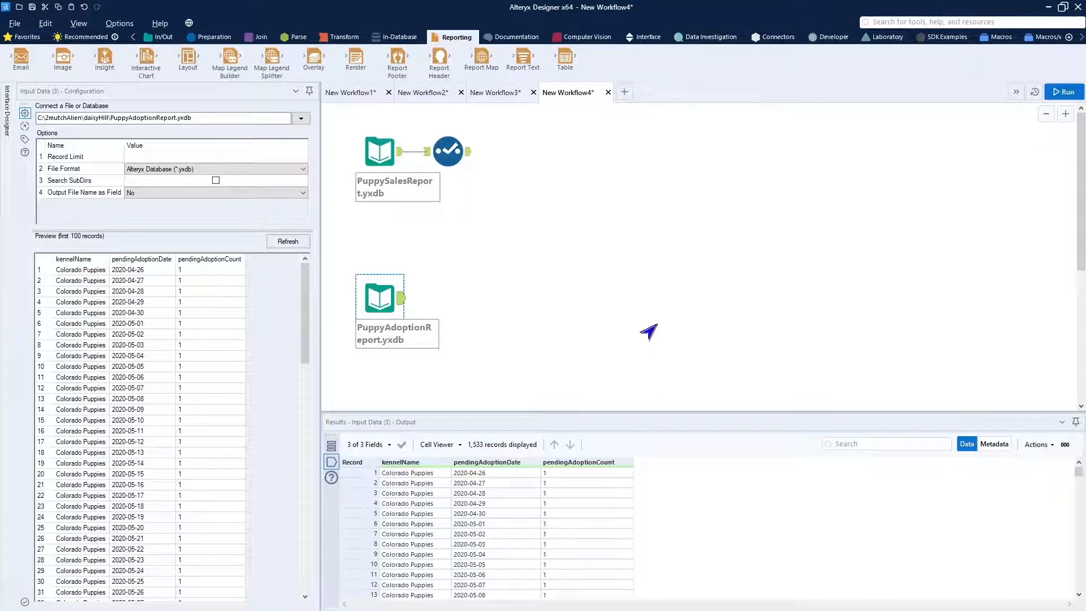
left_click(450, 148)
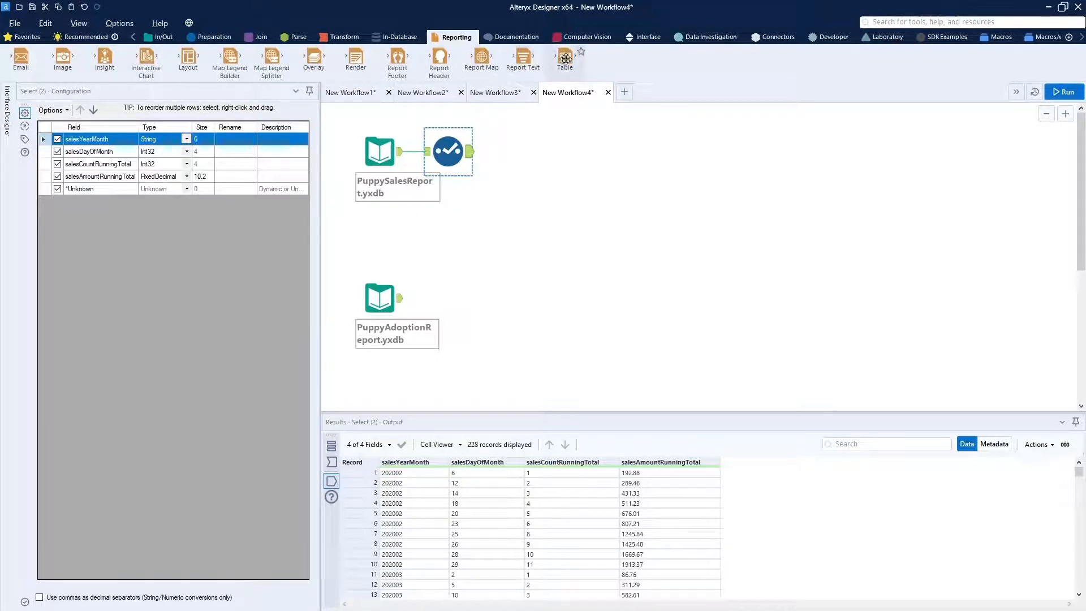
left_click_drag(565, 59, 516, 152)
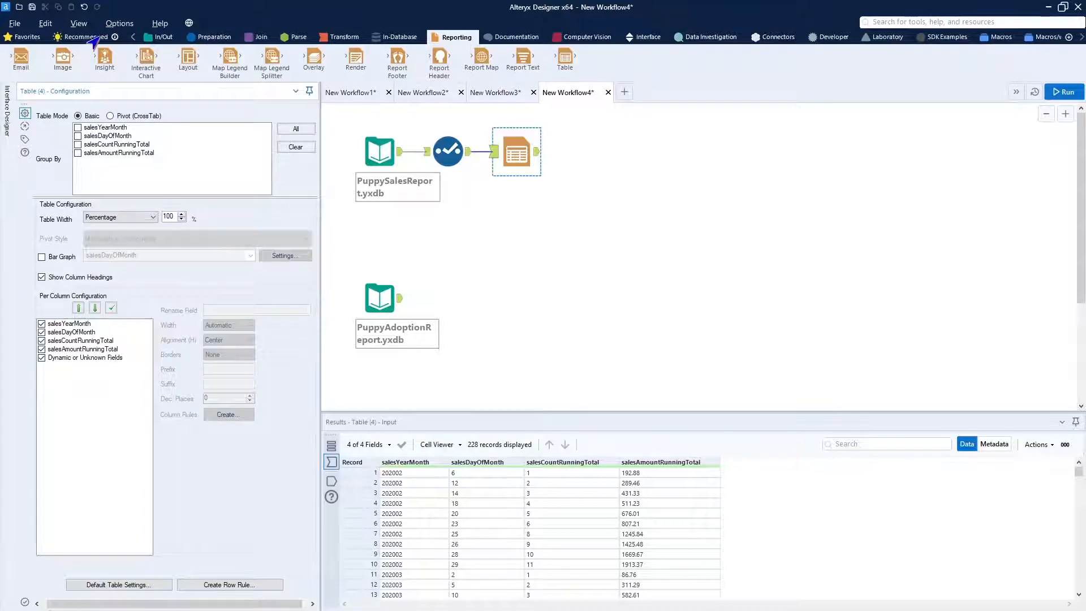
left_click(18, 37)
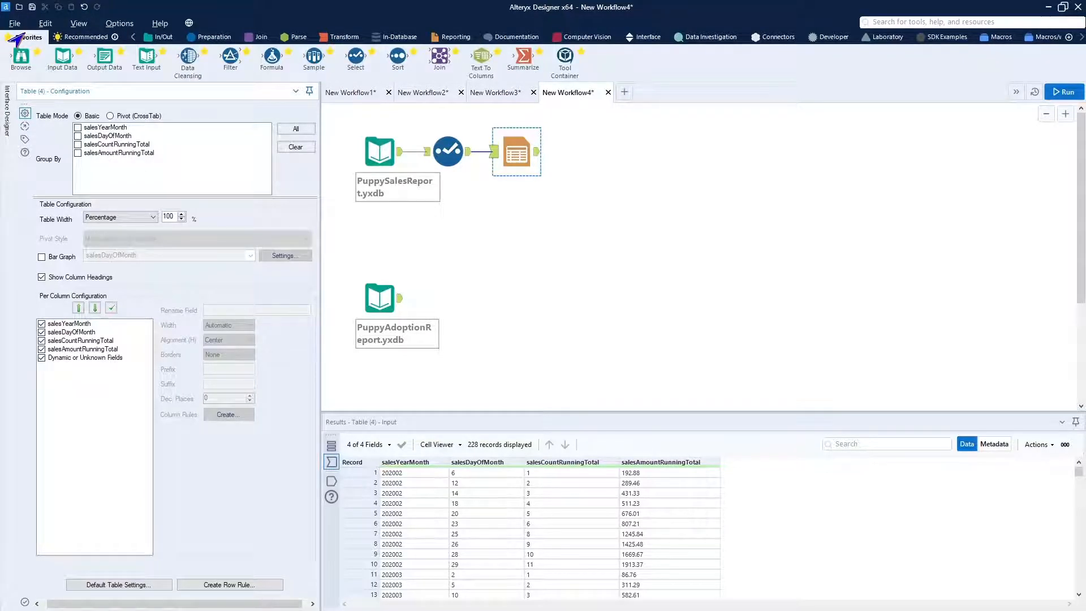
left_click_drag(20, 55, 586, 152)
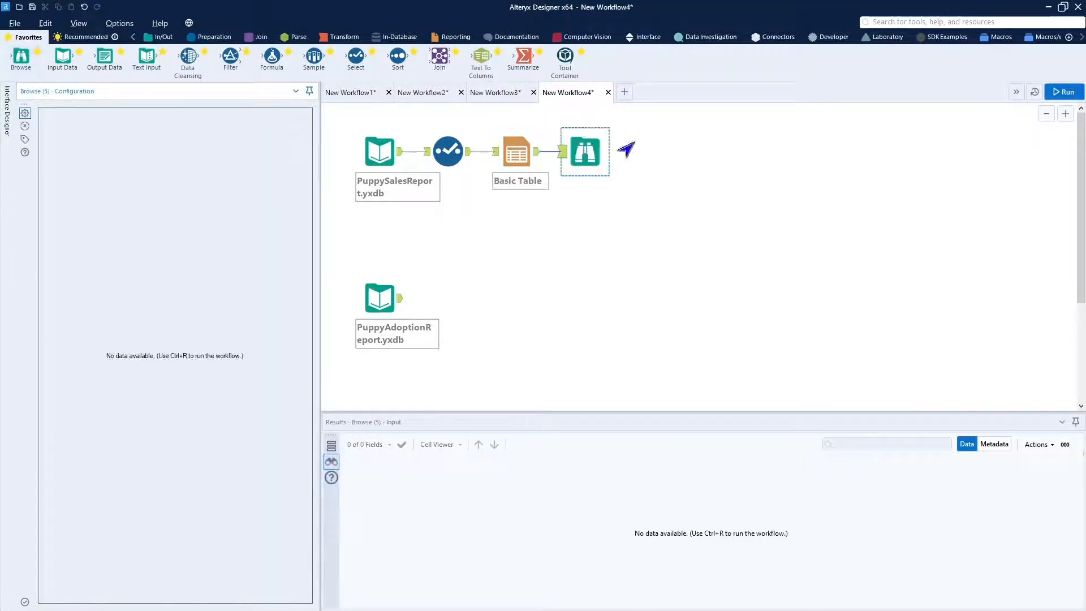
Step: Run the workflow and review all rows and columns of the table report in the Browse tool
left_click(1057, 93)
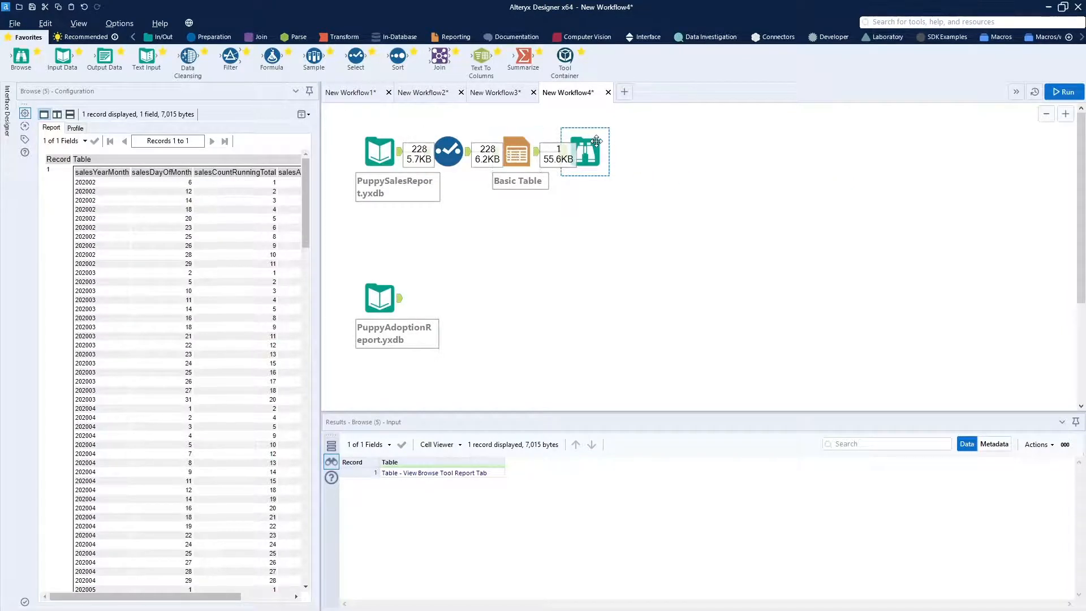
left_click(597, 141)
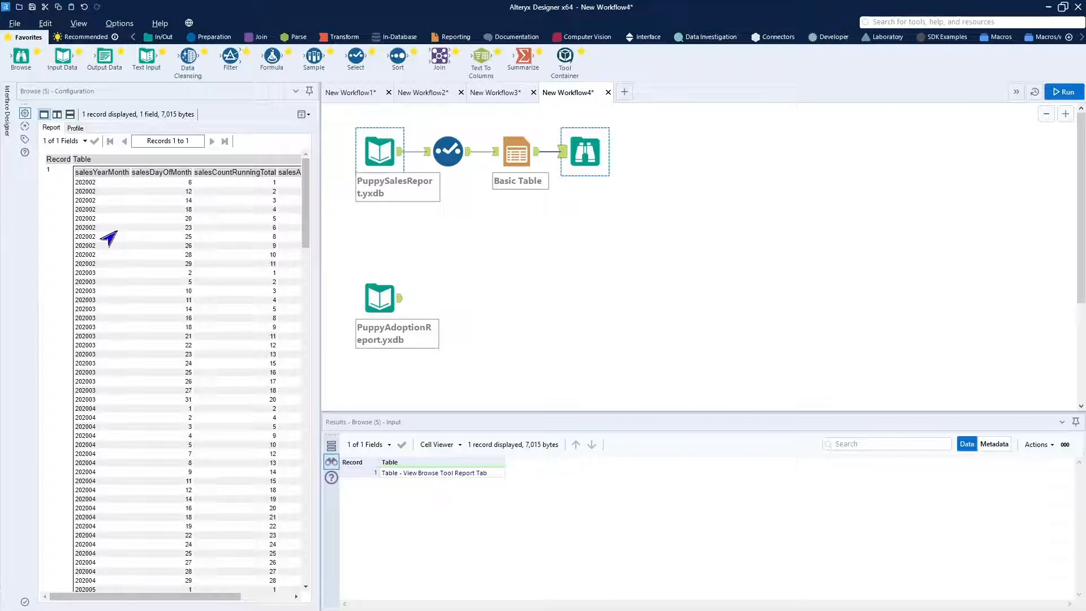
scroll(107, 239, "down", 20)
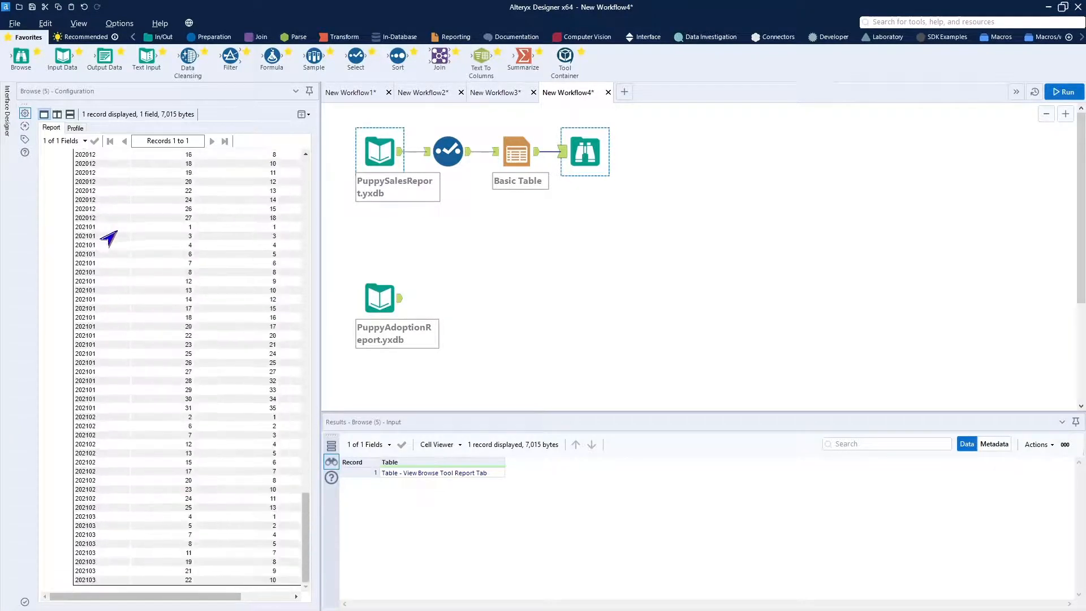
scroll(110, 239, "up", 20)
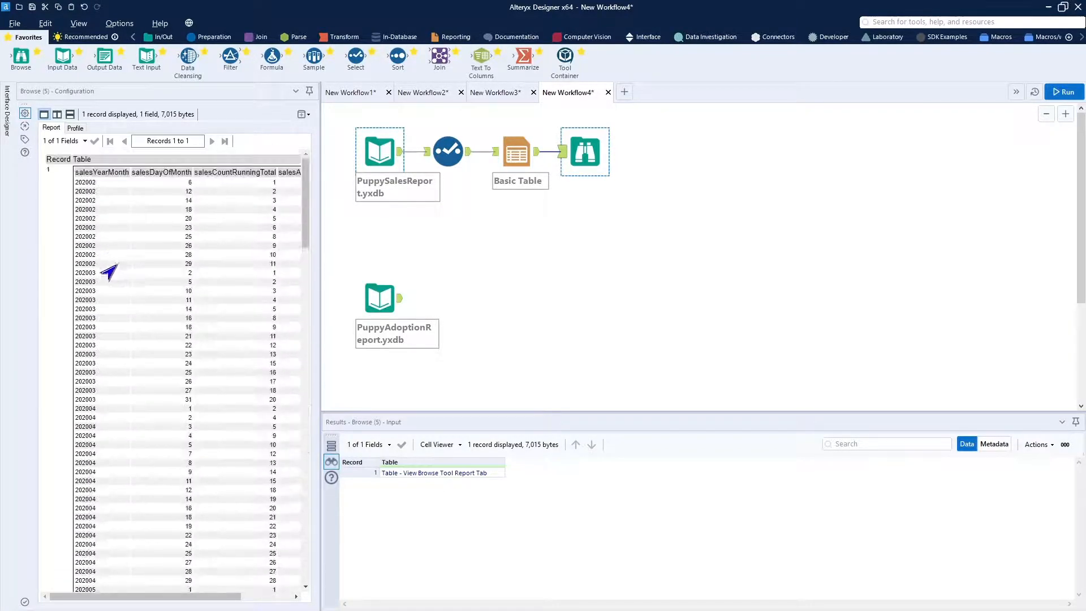
left_click_drag(164, 597, 262, 608)
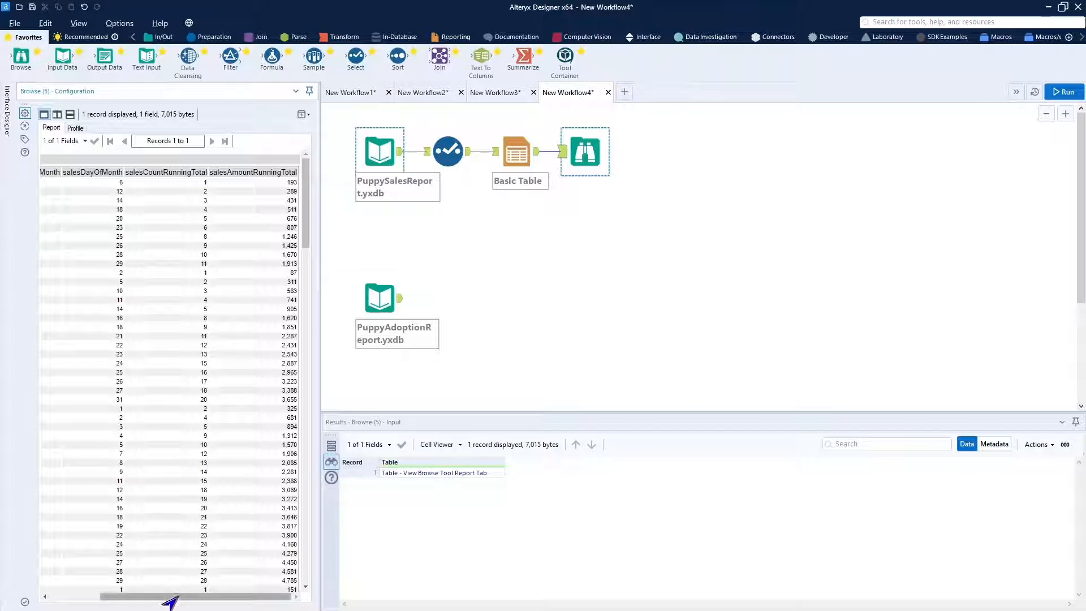
left_click_drag(130, 597, 80, 597)
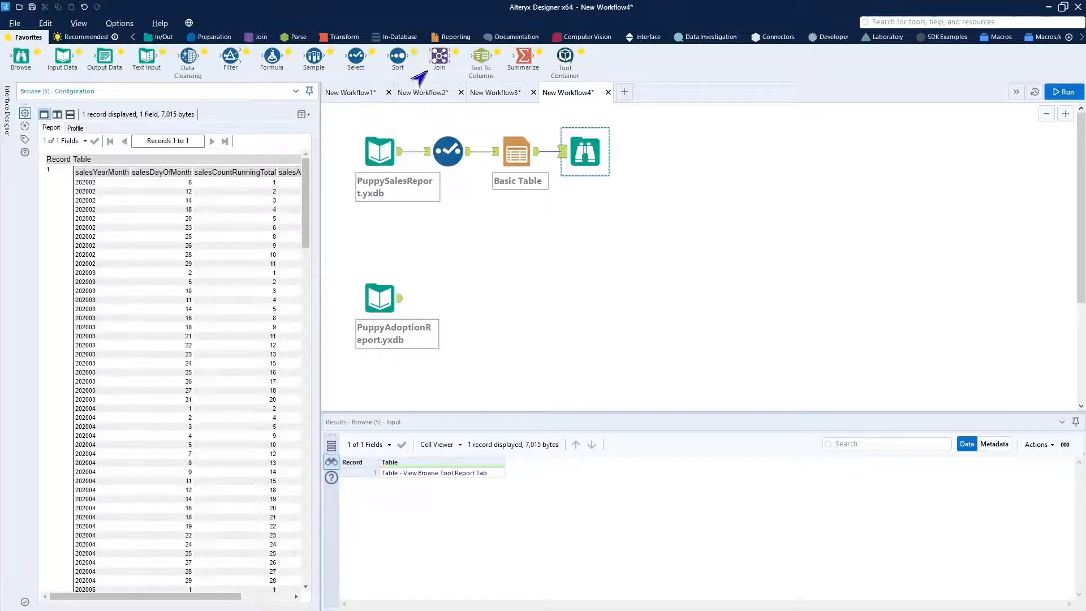
Step: Add an Interactive Chart tool below the Basic Table tool, connect it to the Select tool's output, and run the workflow
left_click(444, 38)
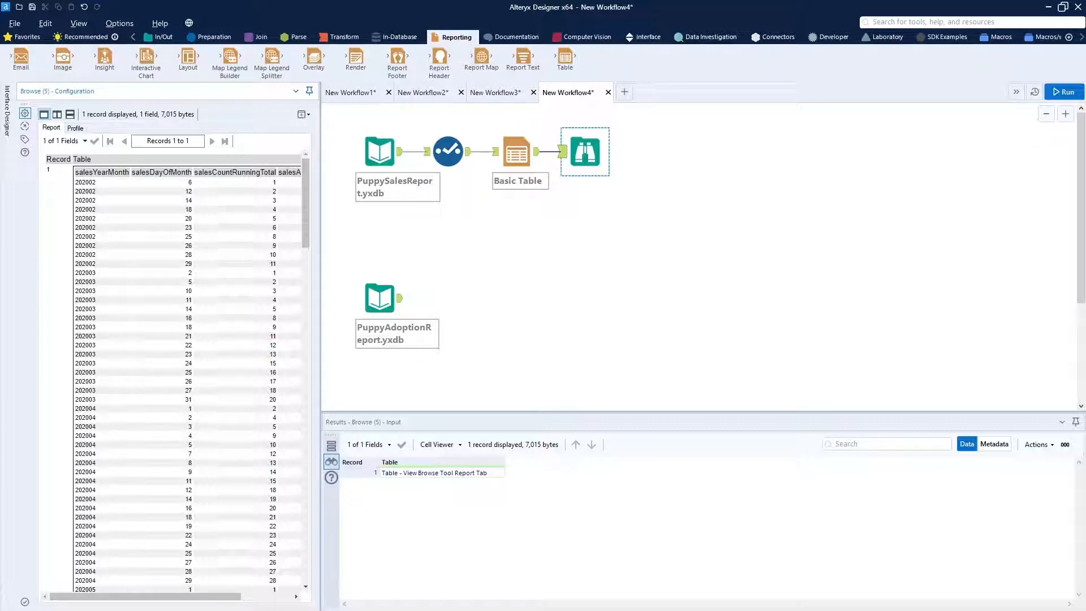
left_click(453, 156)
mouse_move(148, 60)
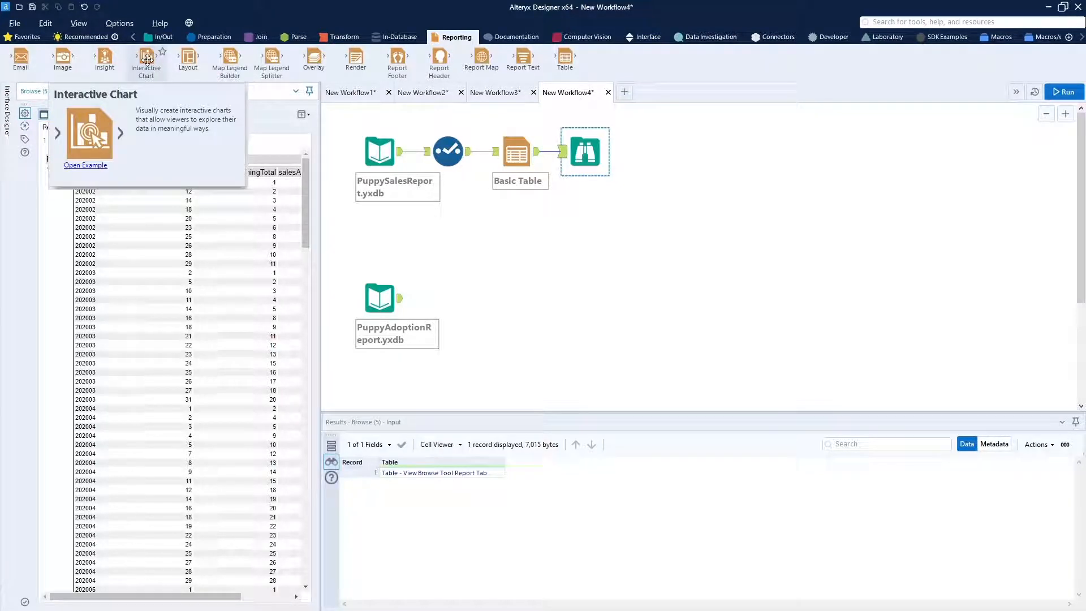
left_click_drag(147, 60, 520, 223)
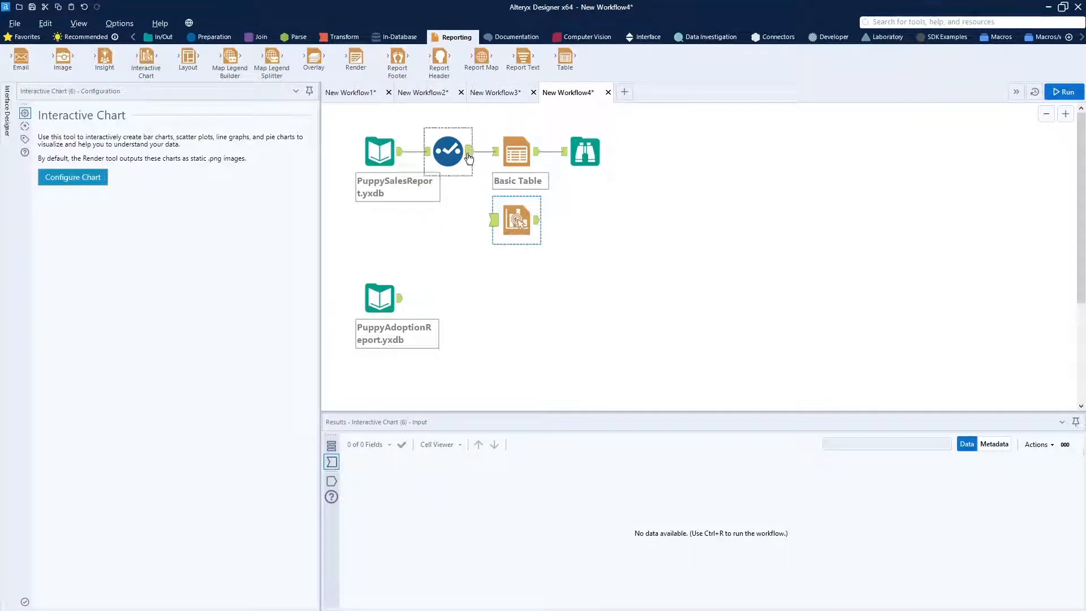
left_click_drag(468, 152, 495, 220)
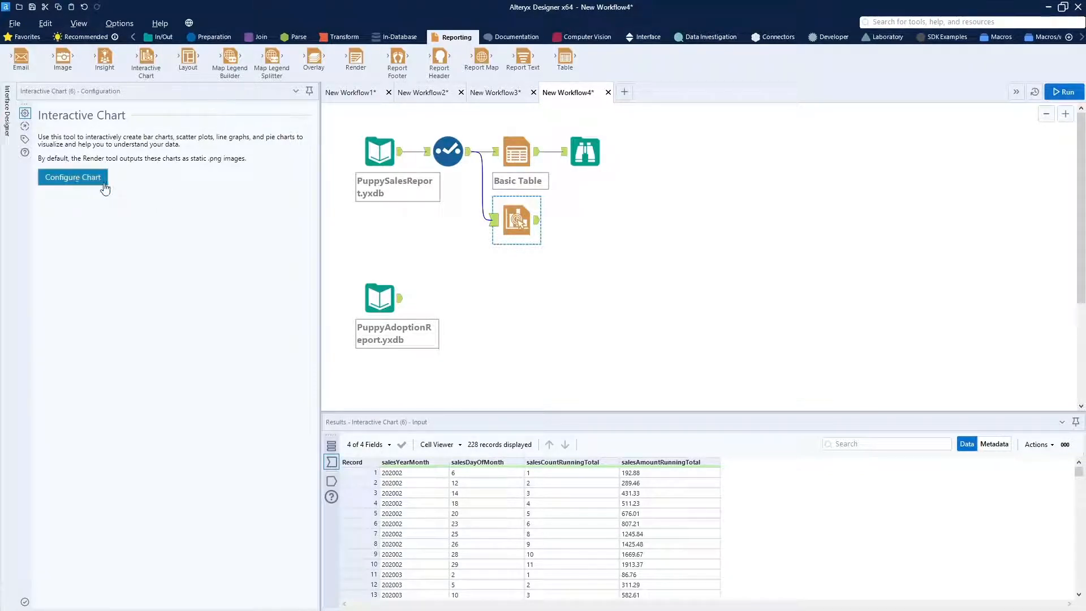
left_click(1063, 95)
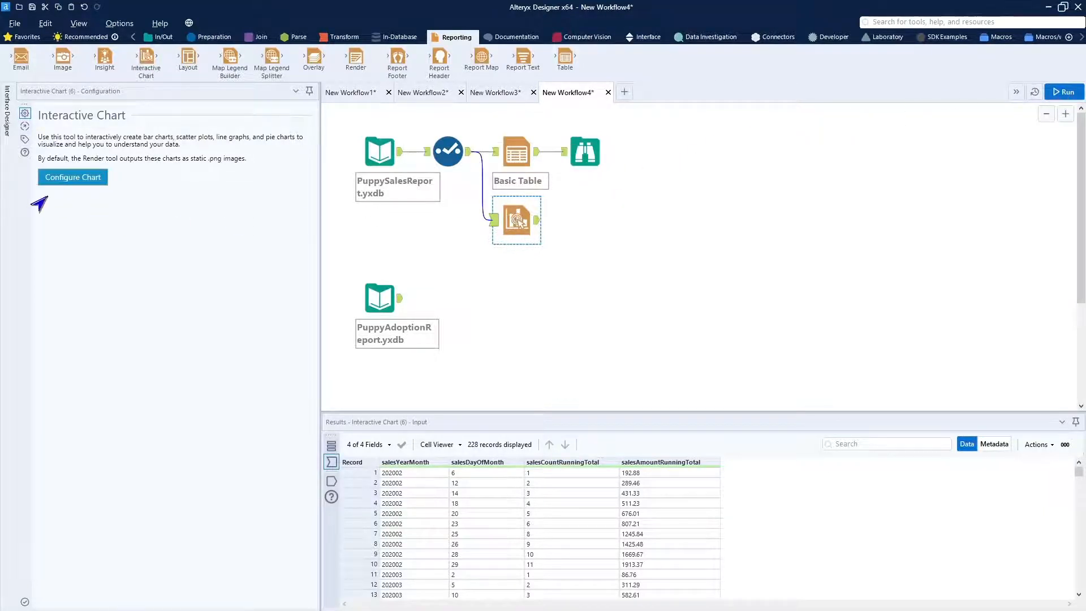
Step: Add a layer to the interactive chart and name it Monthly Sales Report
left_click(57, 180)
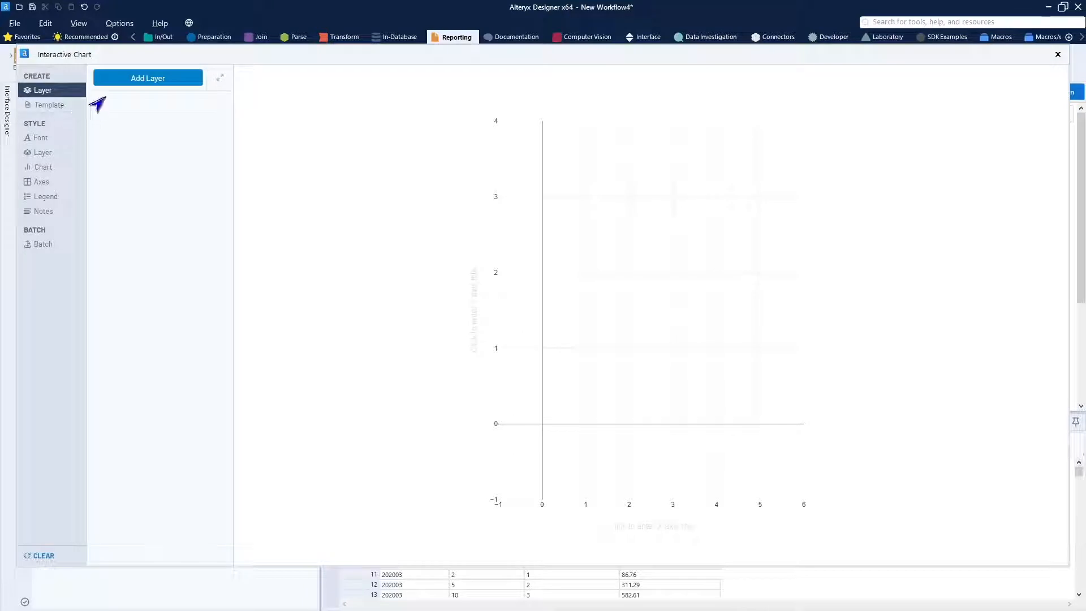
left_click(157, 88)
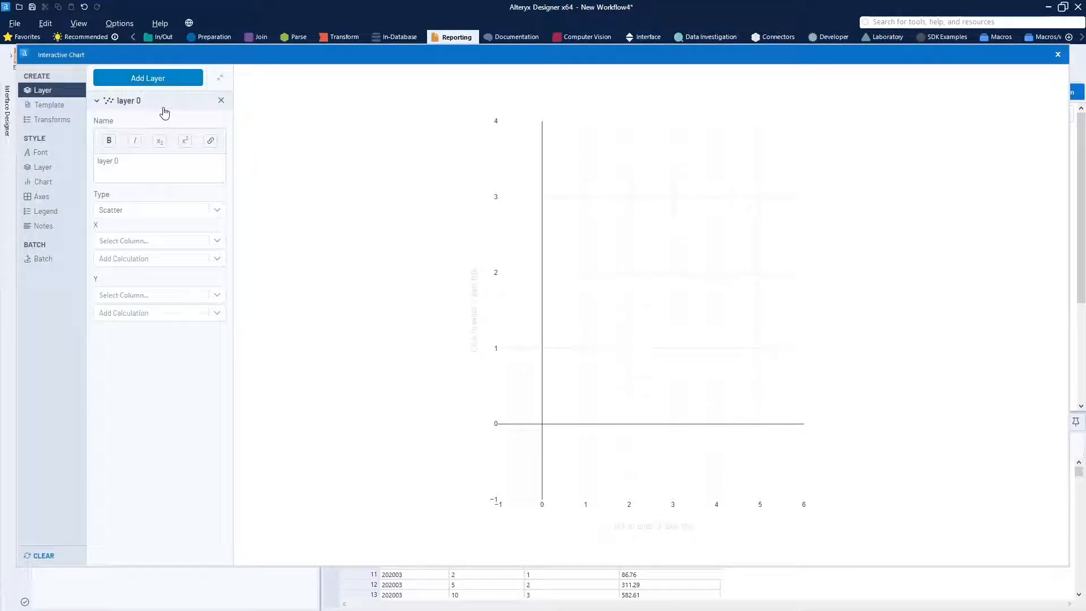
triple_click(135, 164)
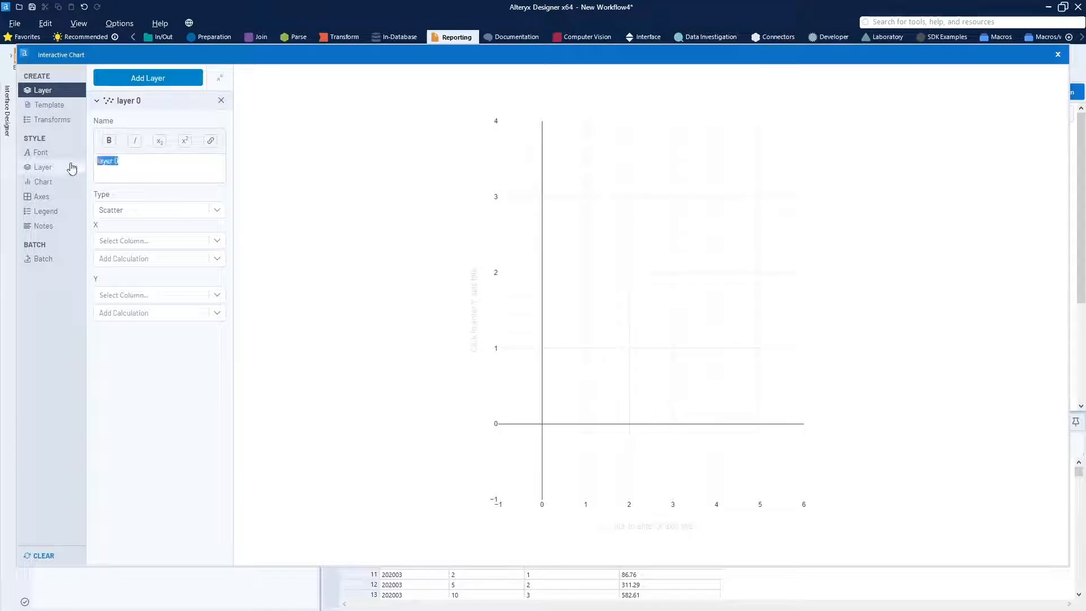
type("Monthly")
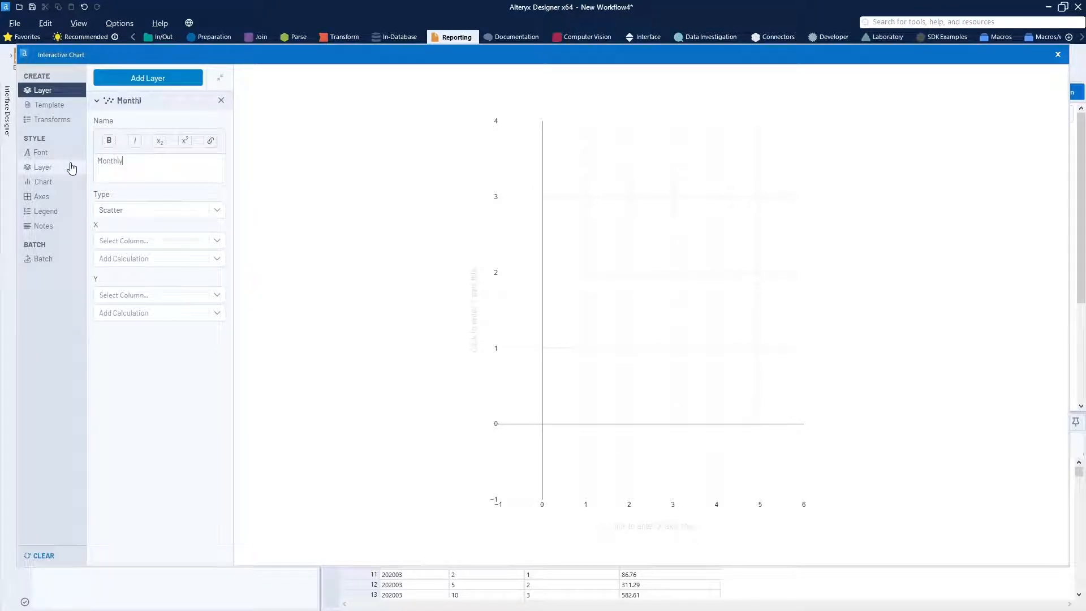
type(" Sa")
key("BackSpace")
key("BackSpace")
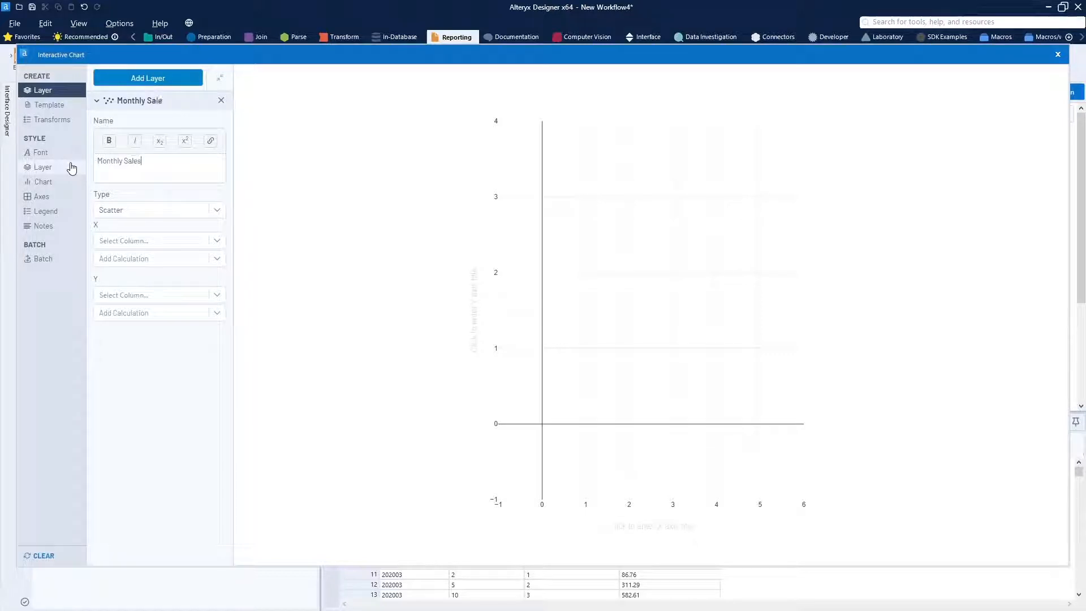
type("r")
key("BackSpace")
type("Report")
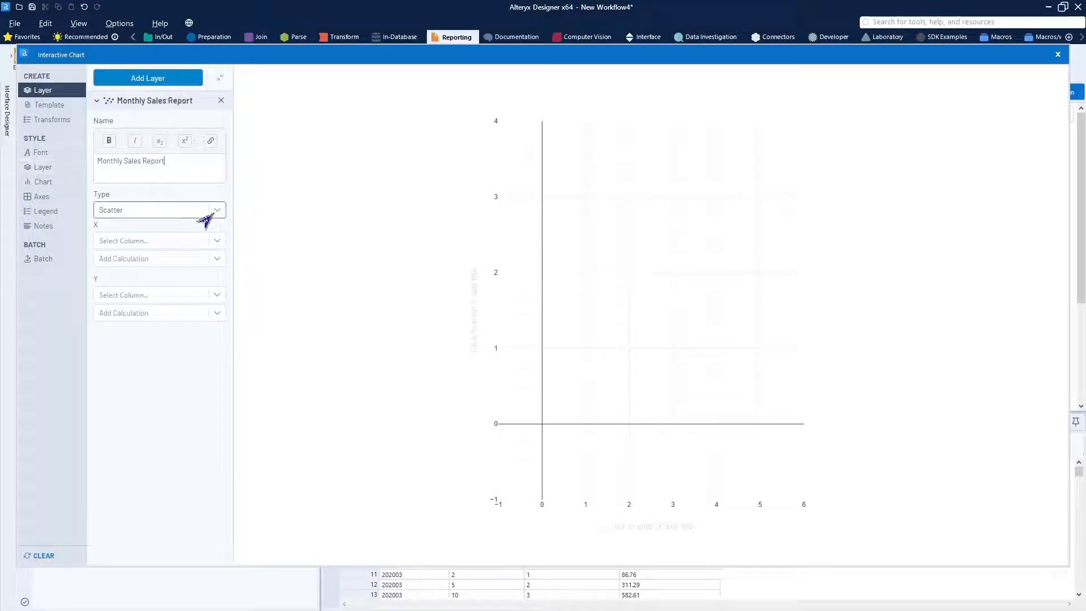
Step: Make the Monthly Sales Report layer a Line chart with salesDayOfMonth on X and salesAmountRunningTotal on Y
left_click(213, 212)
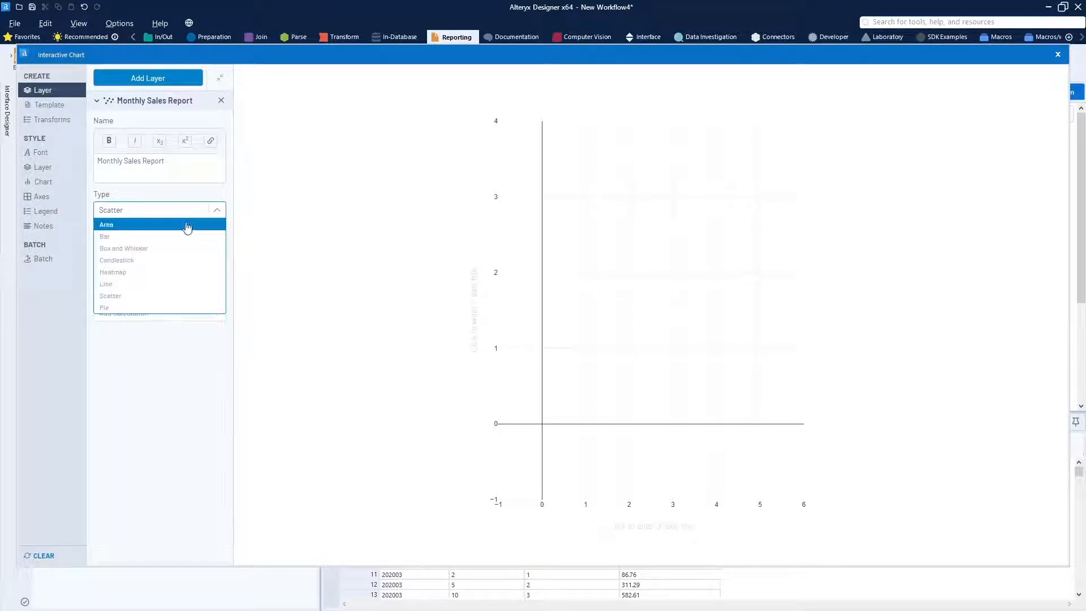
left_click(152, 284)
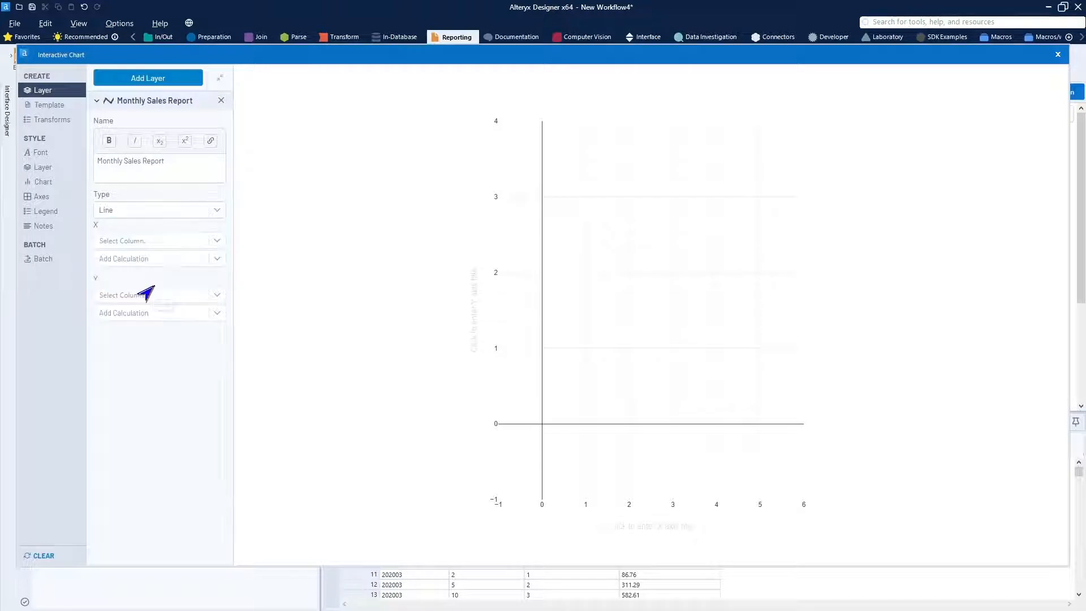
left_click(207, 244)
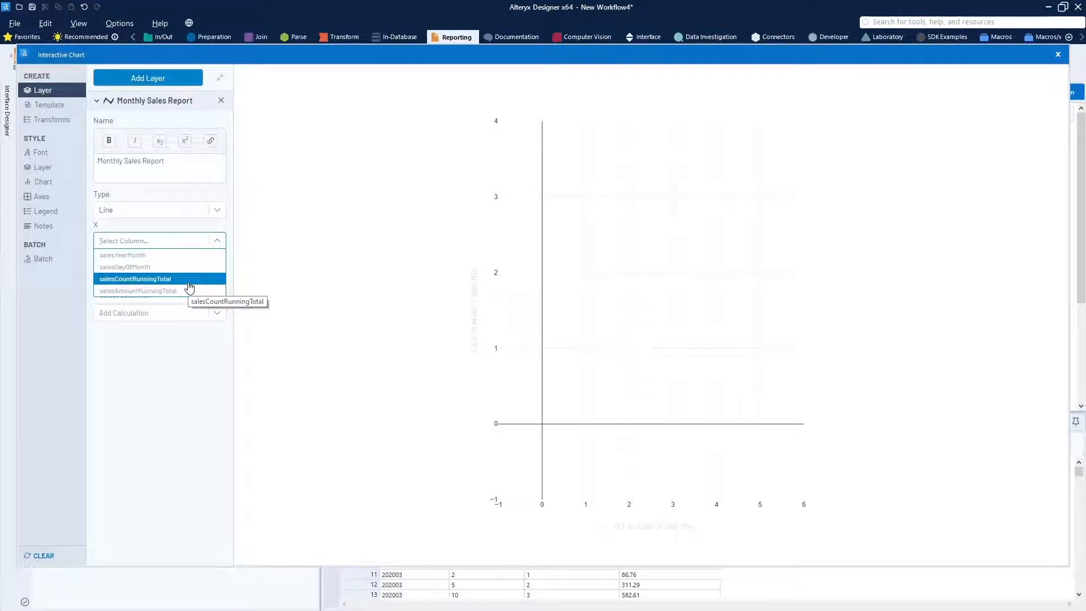
left_click(182, 267)
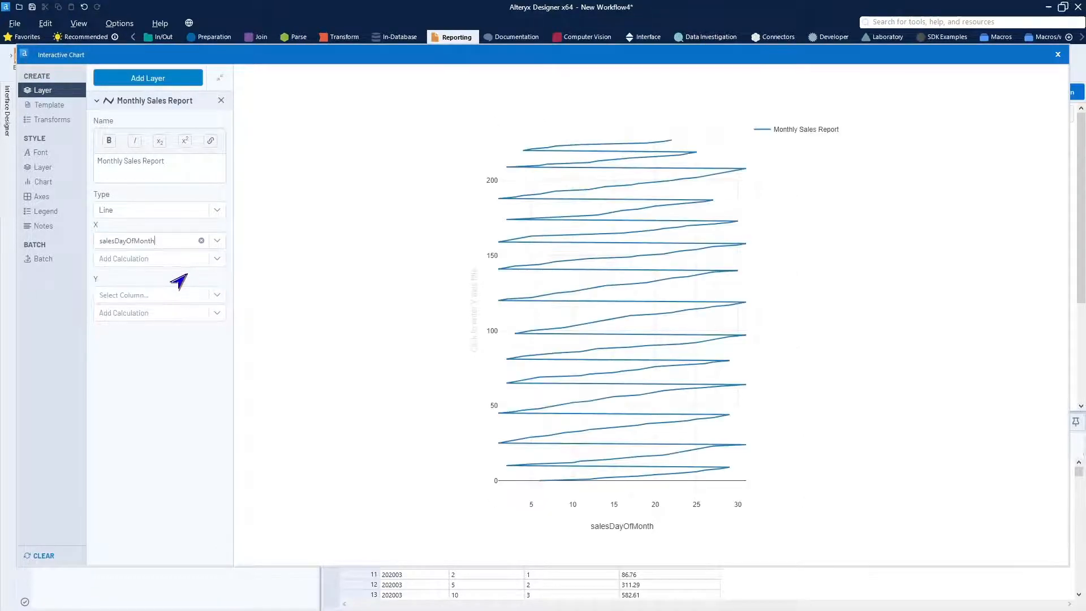
left_click(216, 294)
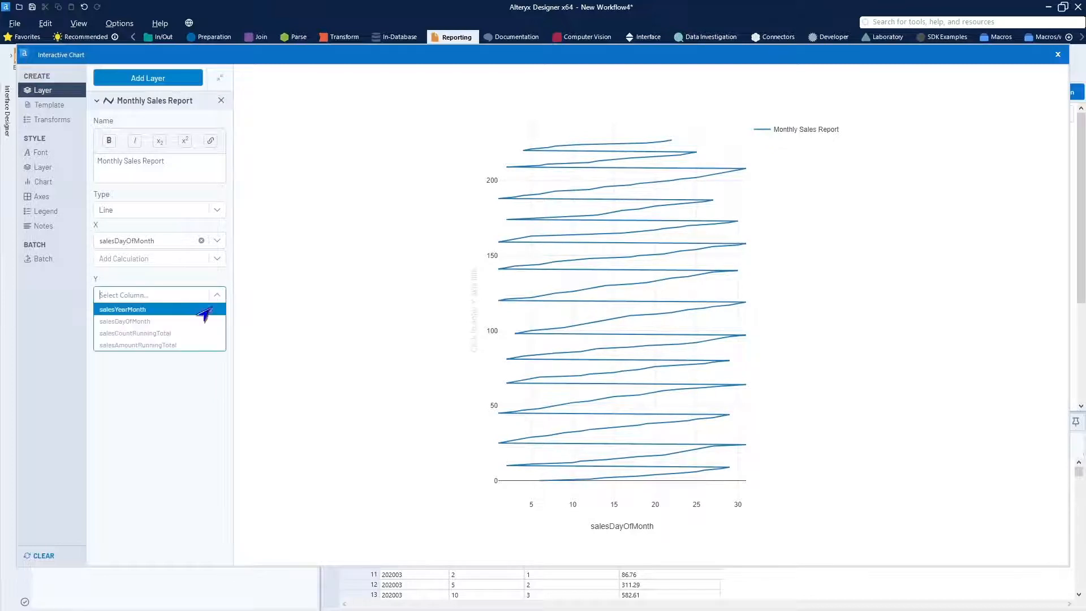
left_click(193, 347)
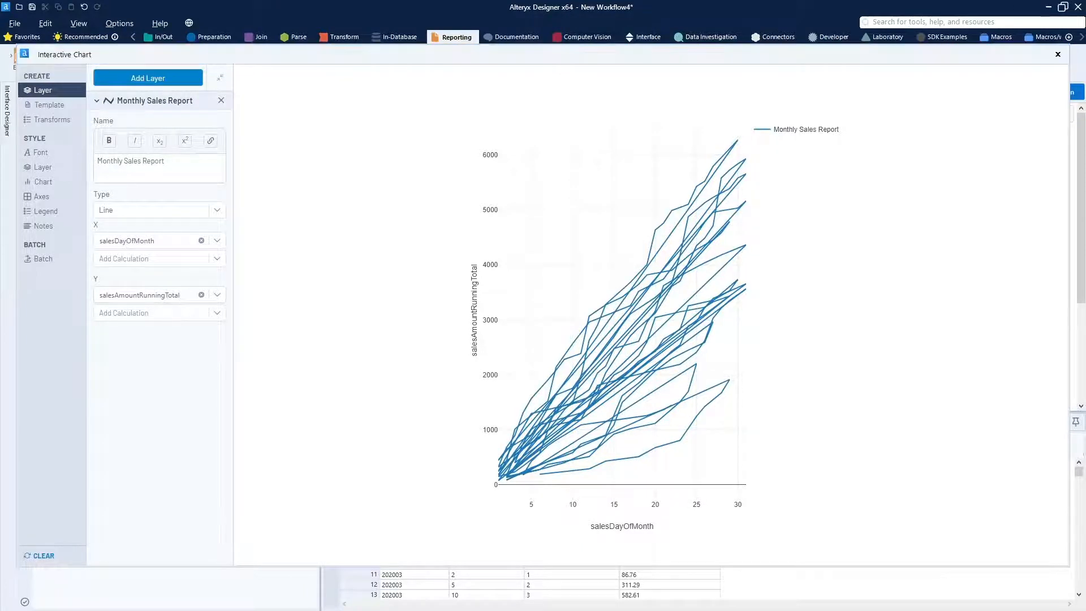
Step: Split the Monthly Sales Report layer by salesYearMonth and close the interactive chart configuration
left_click(51, 120)
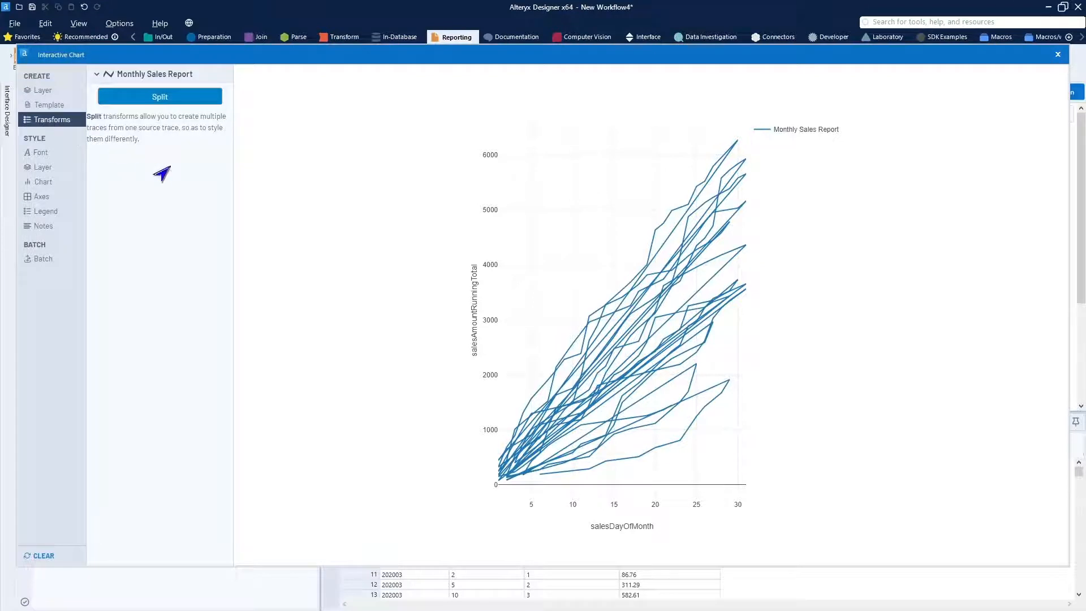
left_click(189, 108)
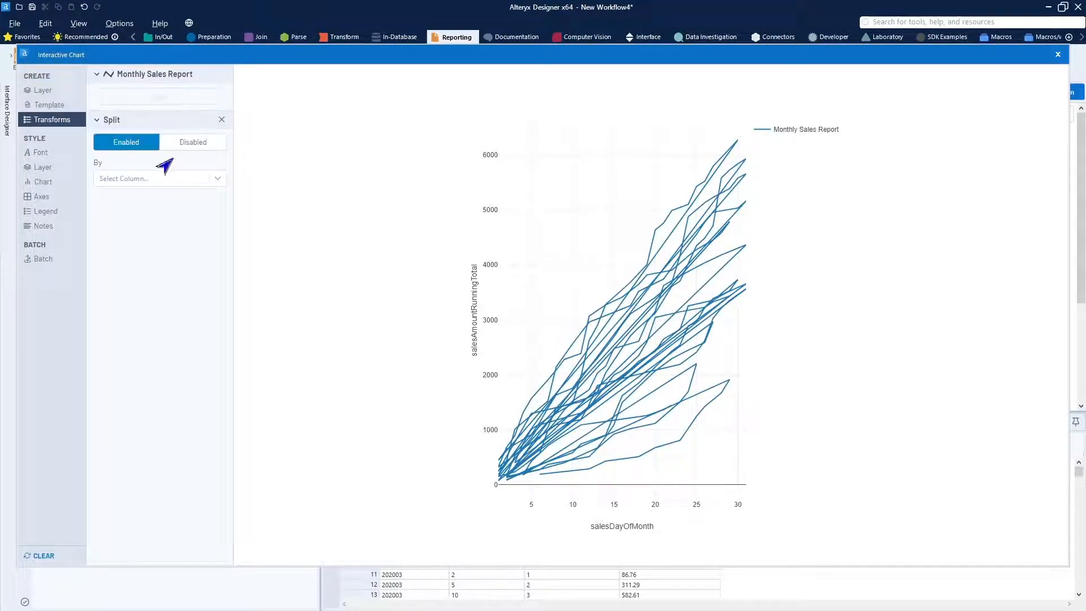
left_click(211, 180)
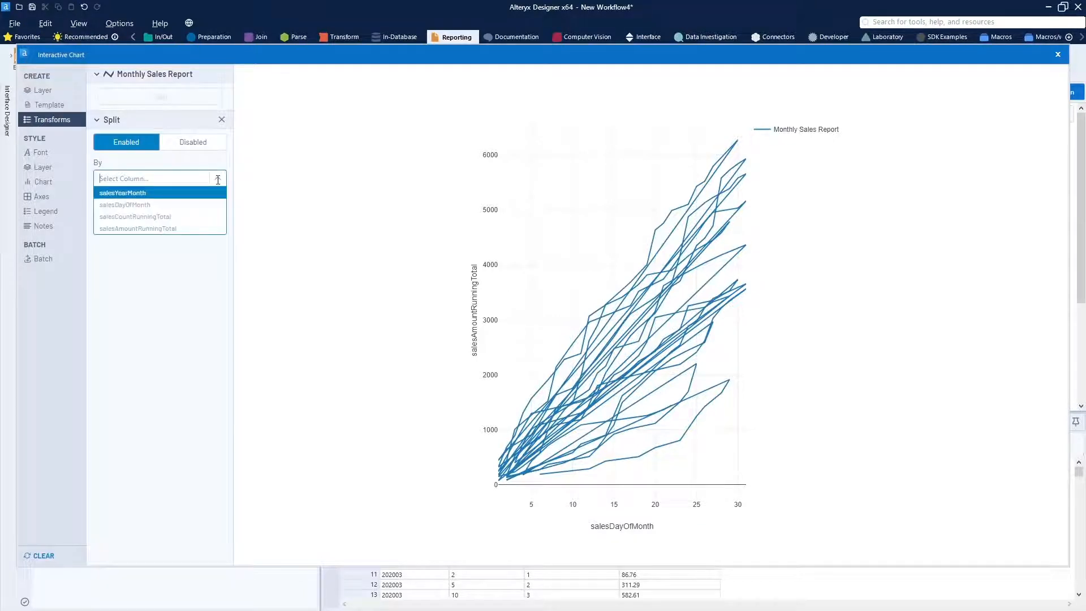
left_click(193, 195)
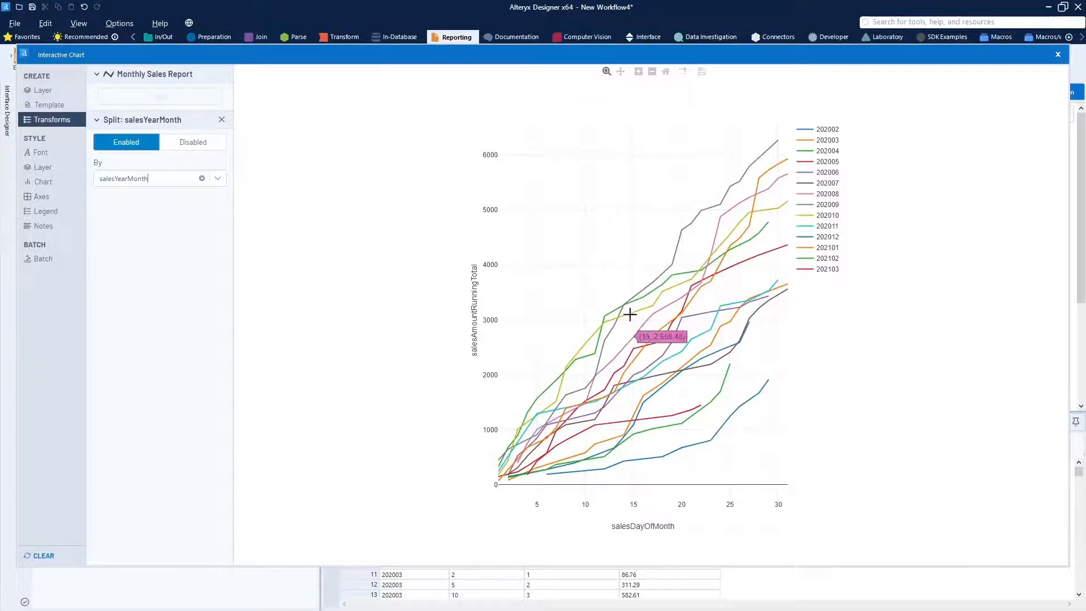
left_click(1058, 54)
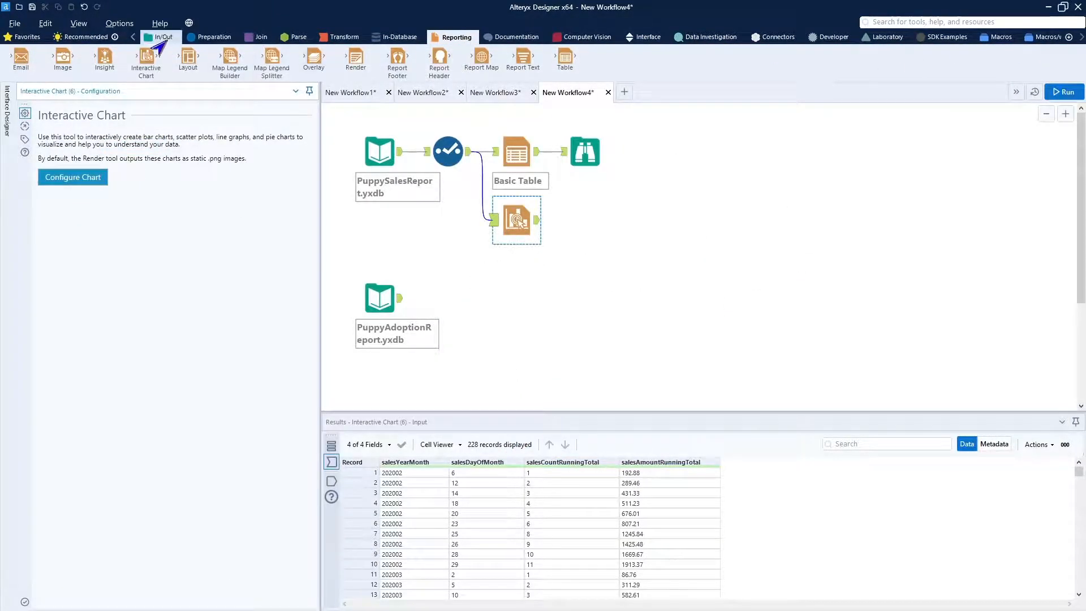
Step: Connect a Browse tool to the Interactive Chart tool's output, run the workflow to view the chart, and align it under the other Browse tool
left_click(25, 36)
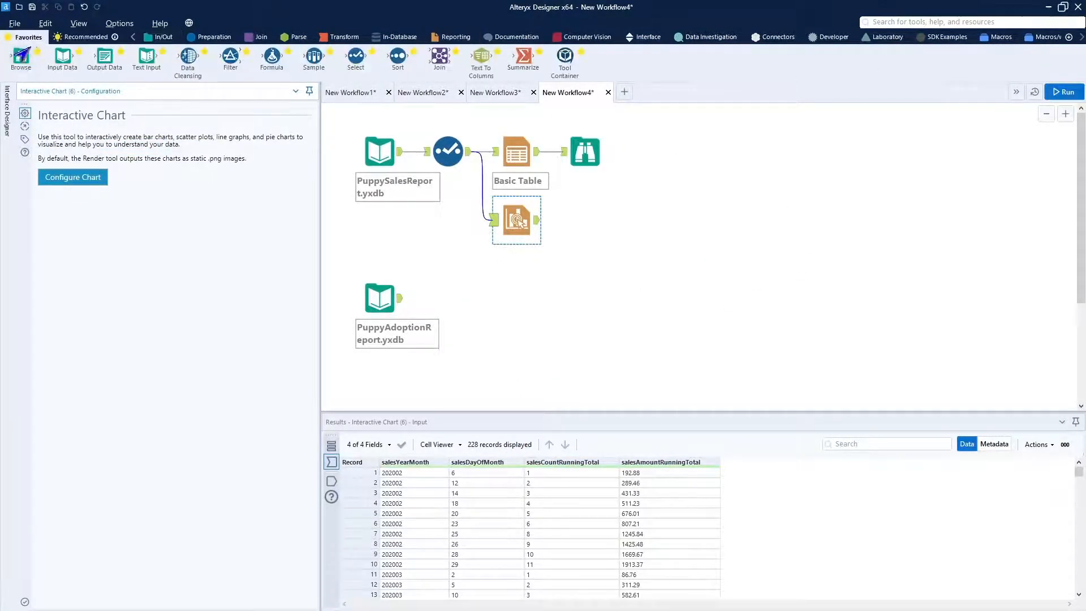
left_click_drag(21, 56, 592, 220)
left_click(1062, 93)
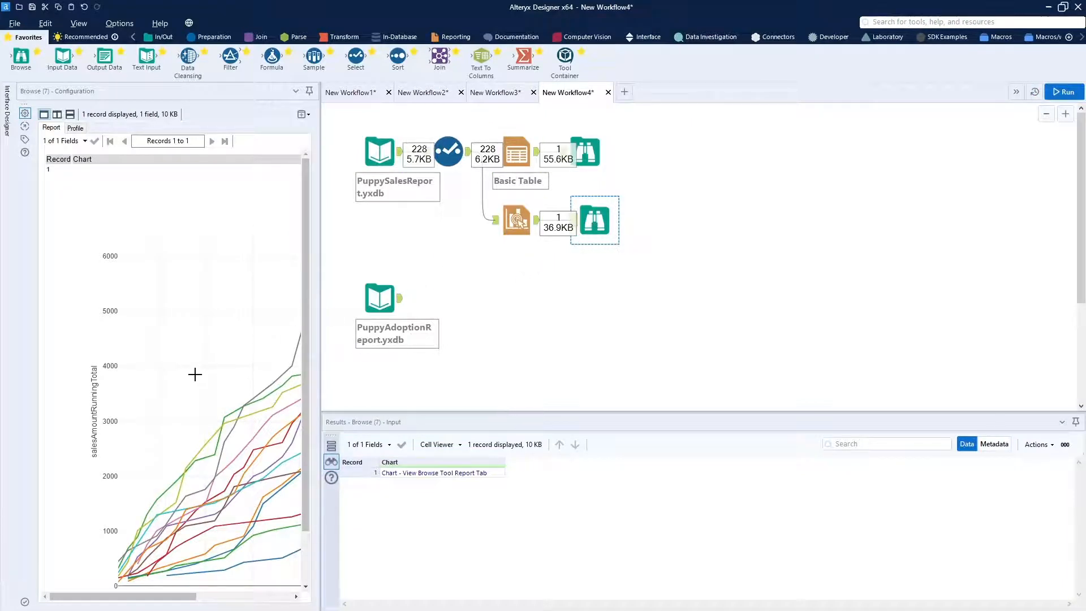
left_click_drag(138, 603, 172, 603)
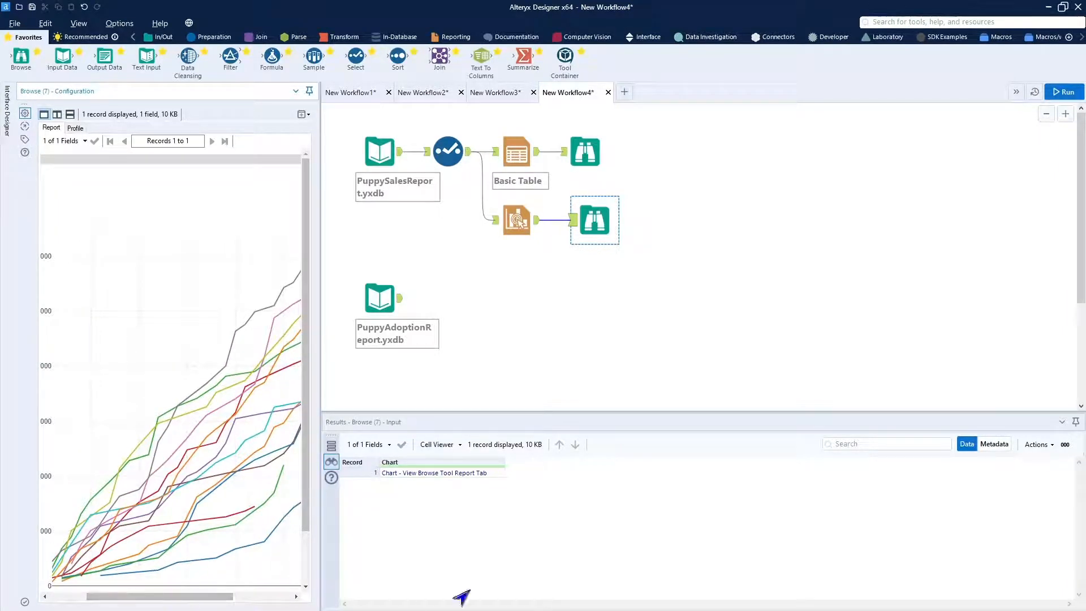
left_click_drag(595, 223, 582, 226)
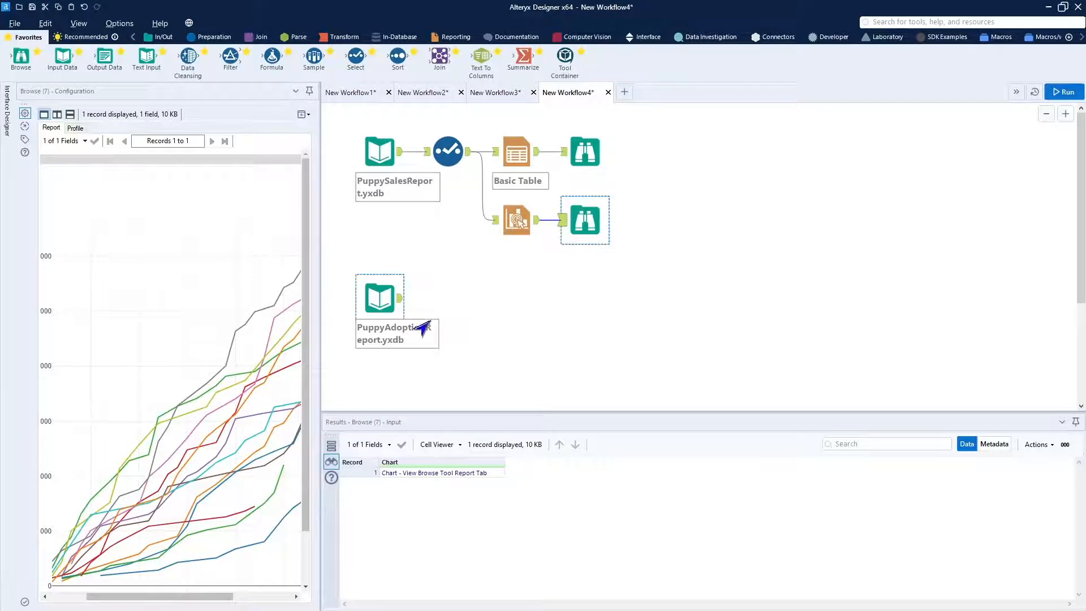
Step: Examine the preview records of the PuppyAdoptionReport.yxdb input, checking its kennel names, pending adoption dates and counts
left_click(384, 299)
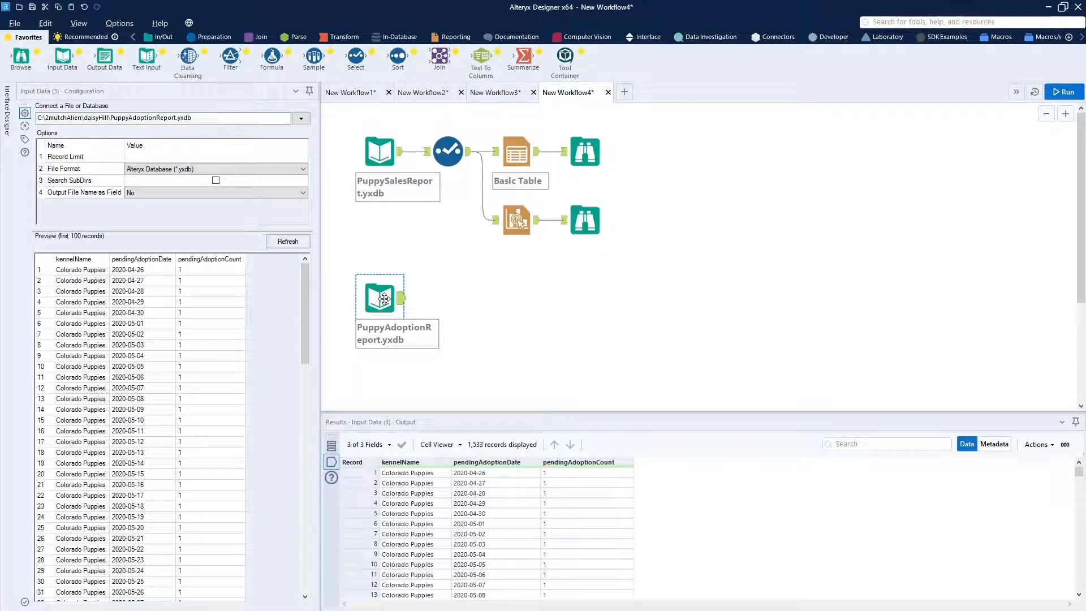
scroll(194, 410, "down", 6)
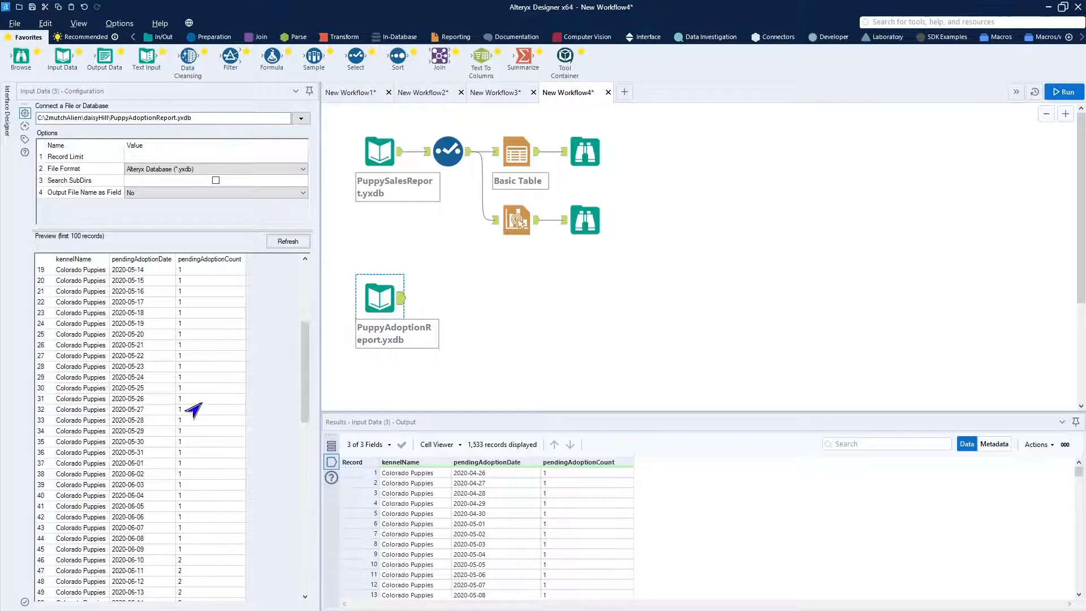
scroll(194, 410, "down", 17)
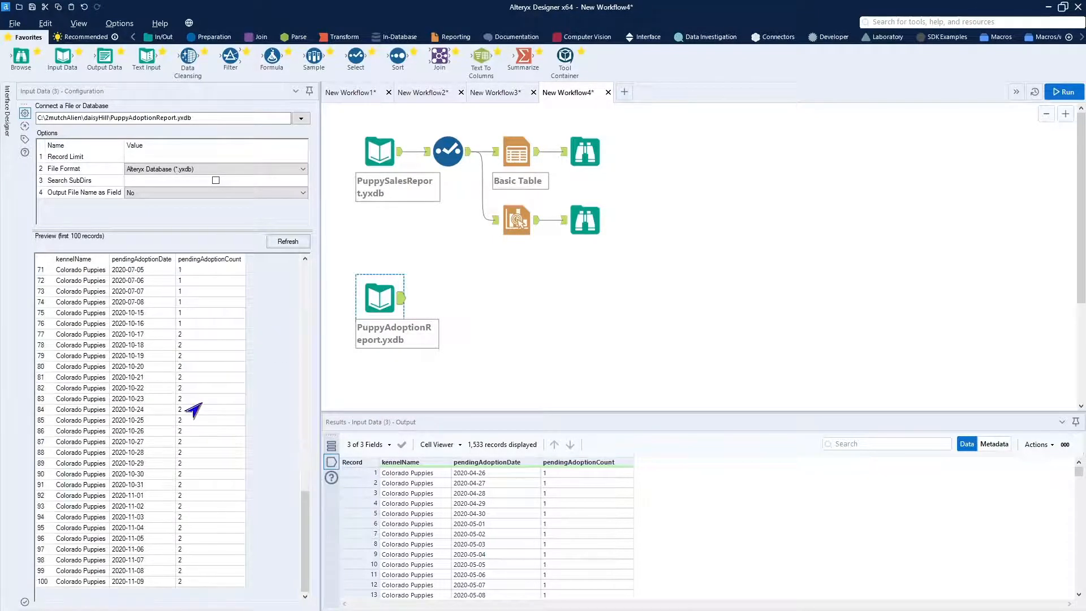
scroll(194, 410, "up", 20)
scroll(194, 410, "down", 20)
scroll(194, 411, "up", 20)
scroll(193, 410, "down", 20)
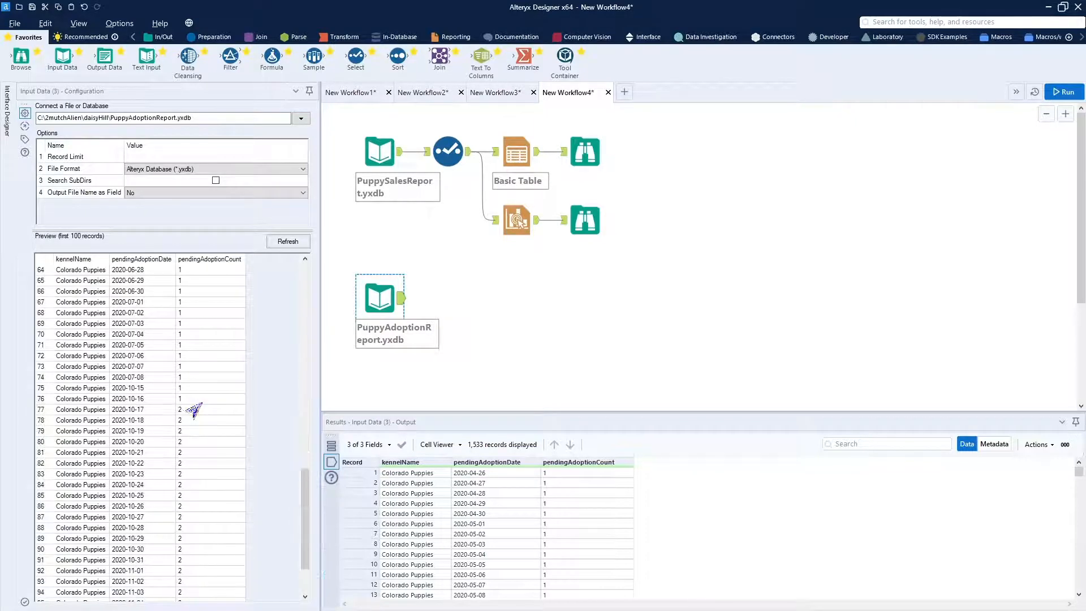
scroll(193, 410, "up", 20)
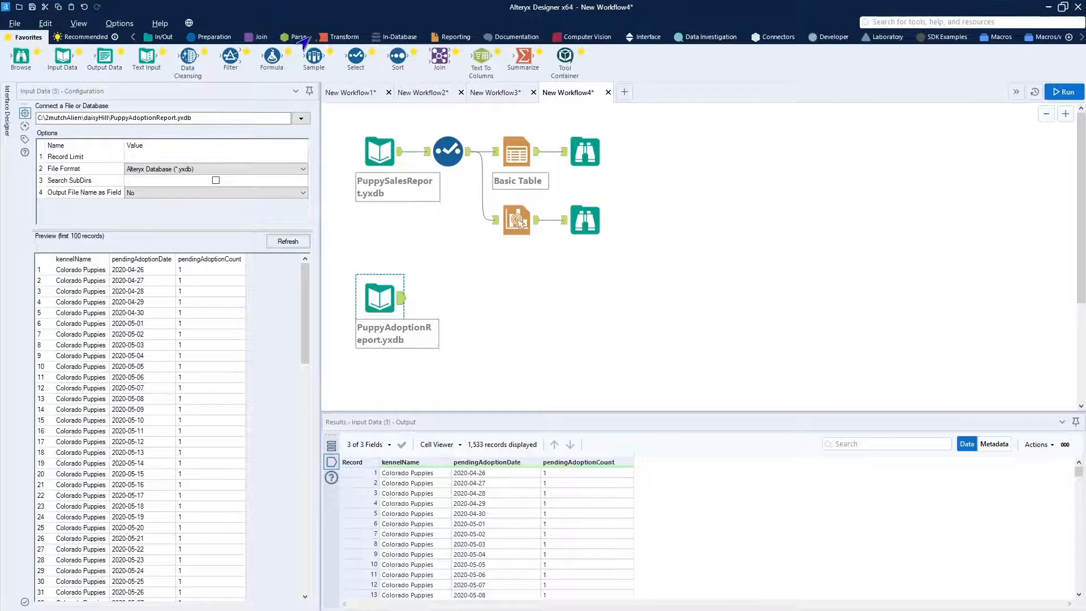
Step: Add an Insight tool connected to the PuppyAdoptionReport.yxdb input and run the workflow
left_click(447, 38)
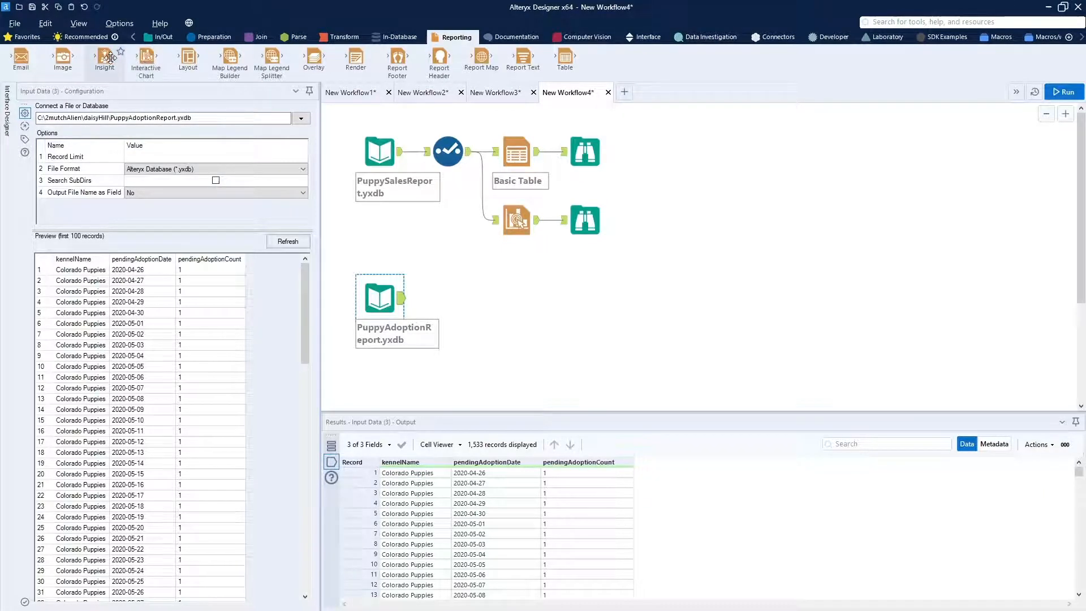
left_click_drag(104, 57, 480, 358)
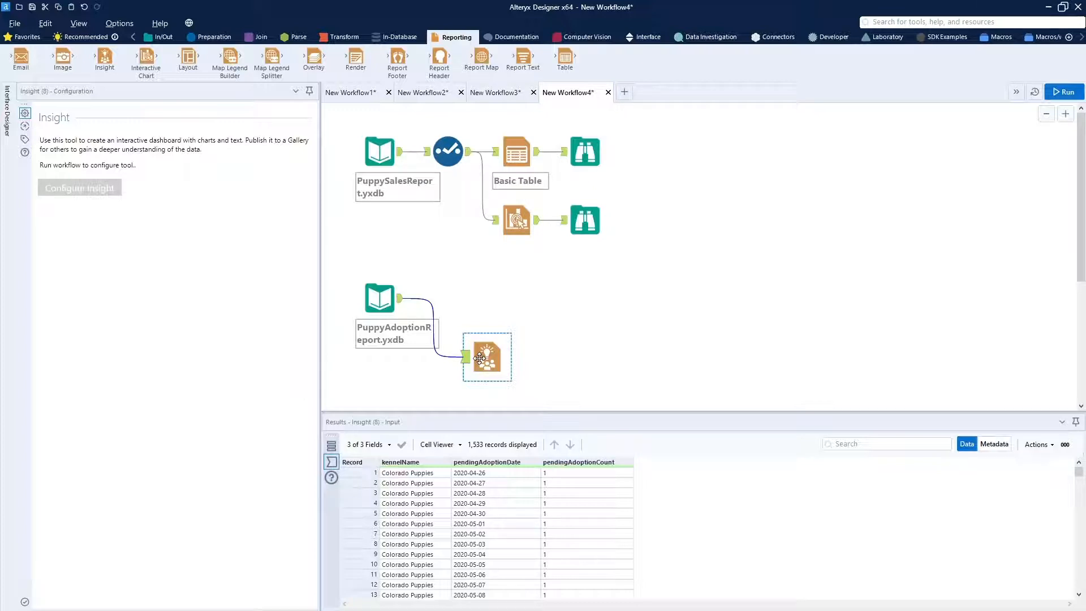
left_click(74, 193)
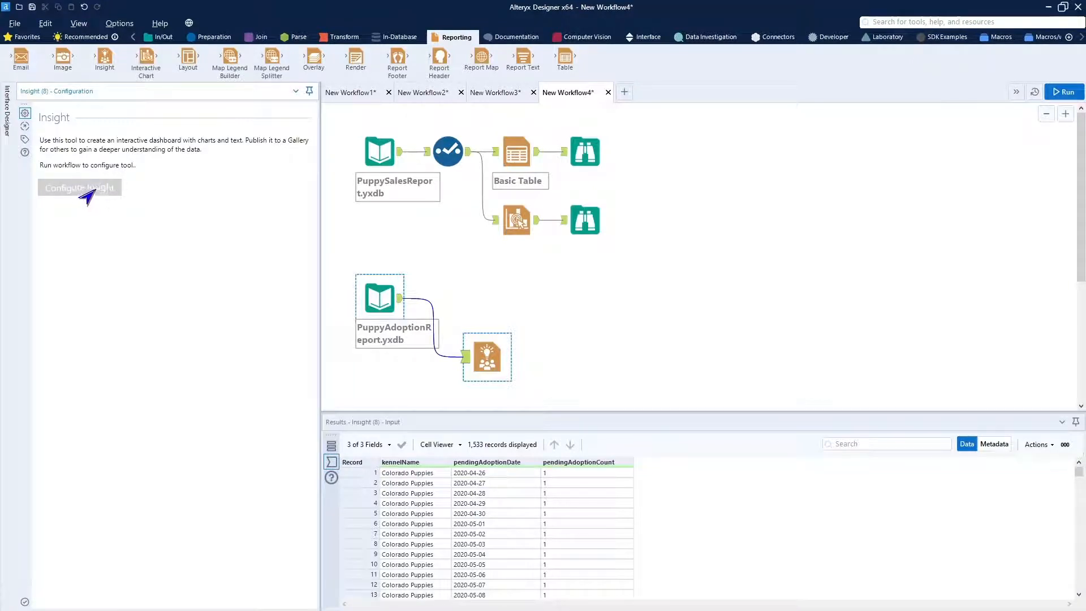
left_click(1056, 91)
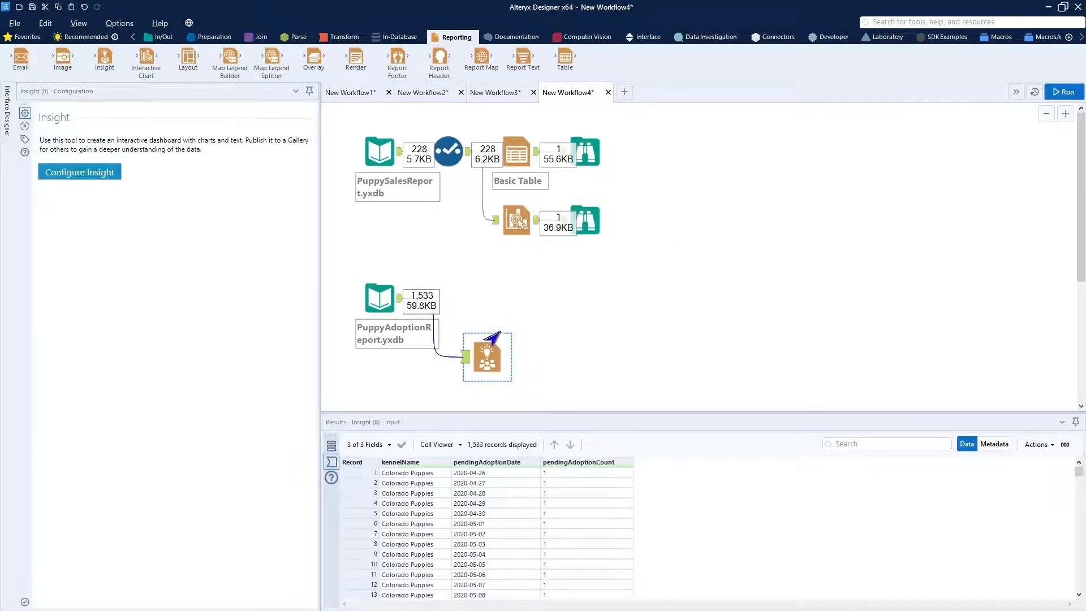
Step: Open the Insight tool's dashboard design, place a chart on the canvas, and enlarge it to roughly fill the middle
left_click(94, 178)
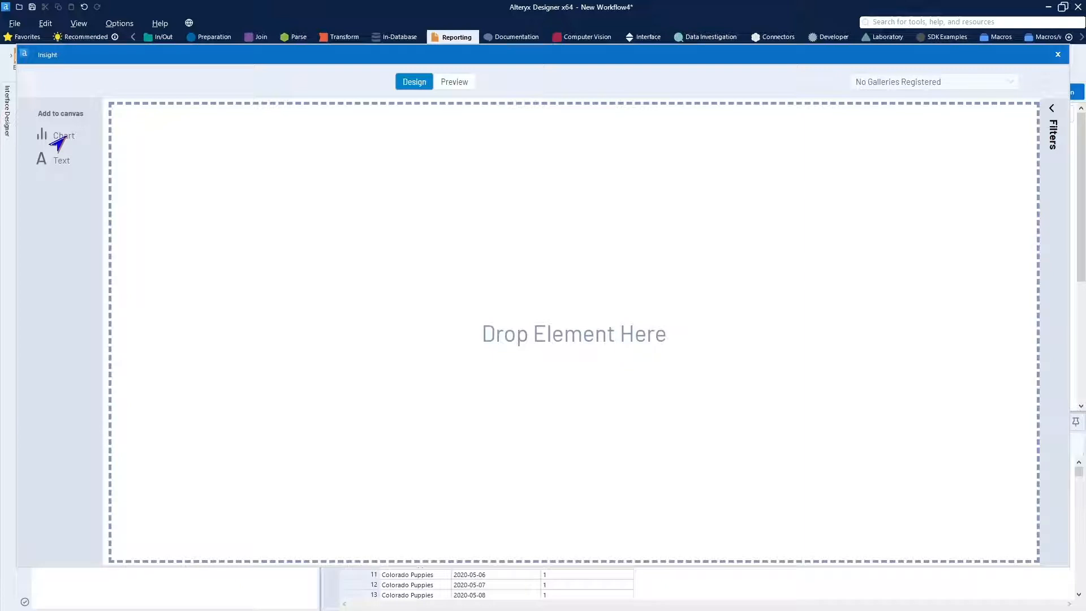
left_click_drag(45, 139, 484, 259)
mouse_move(582, 340)
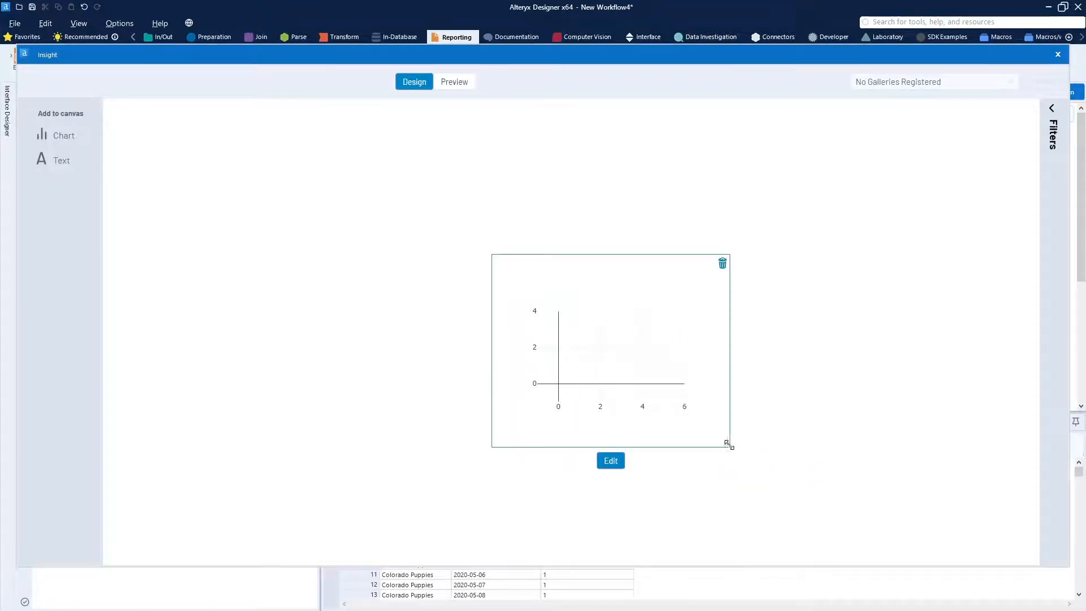
left_click_drag(726, 444, 1028, 563)
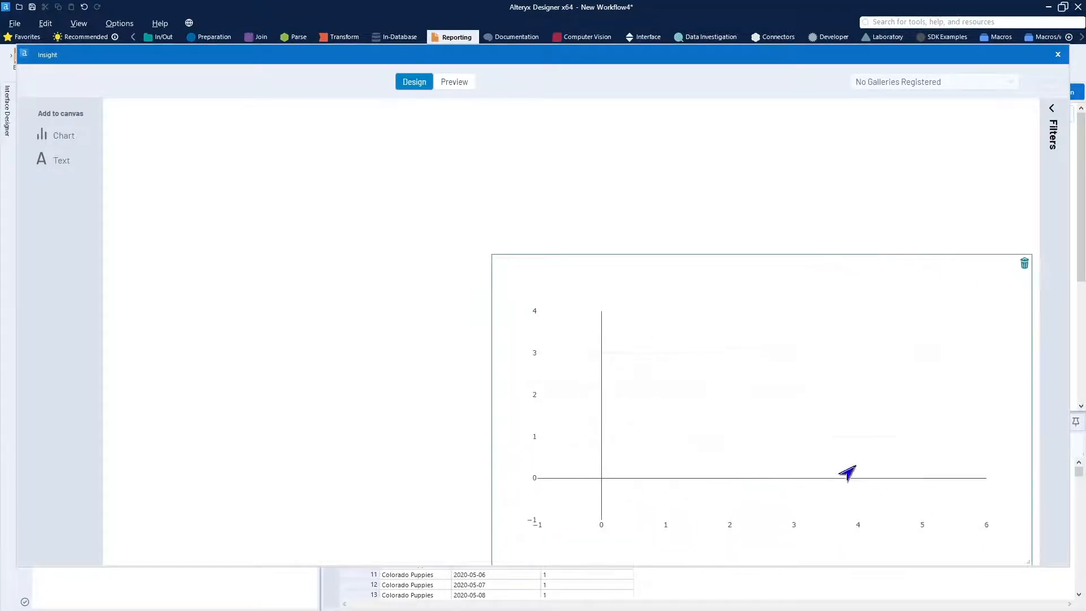
left_click_drag(792, 424, 527, 387)
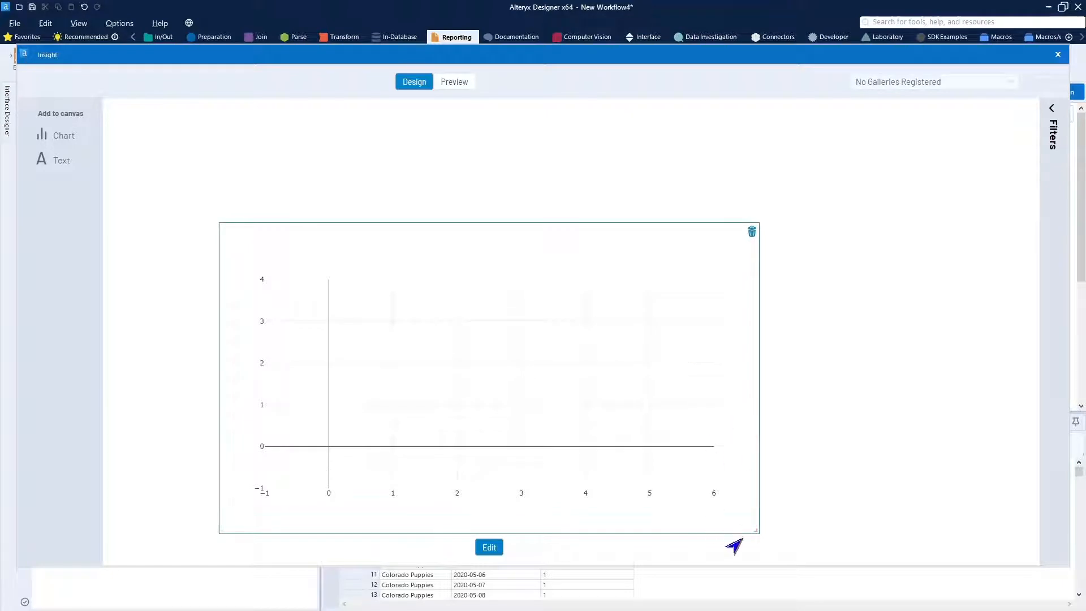
left_click_drag(760, 534, 819, 564)
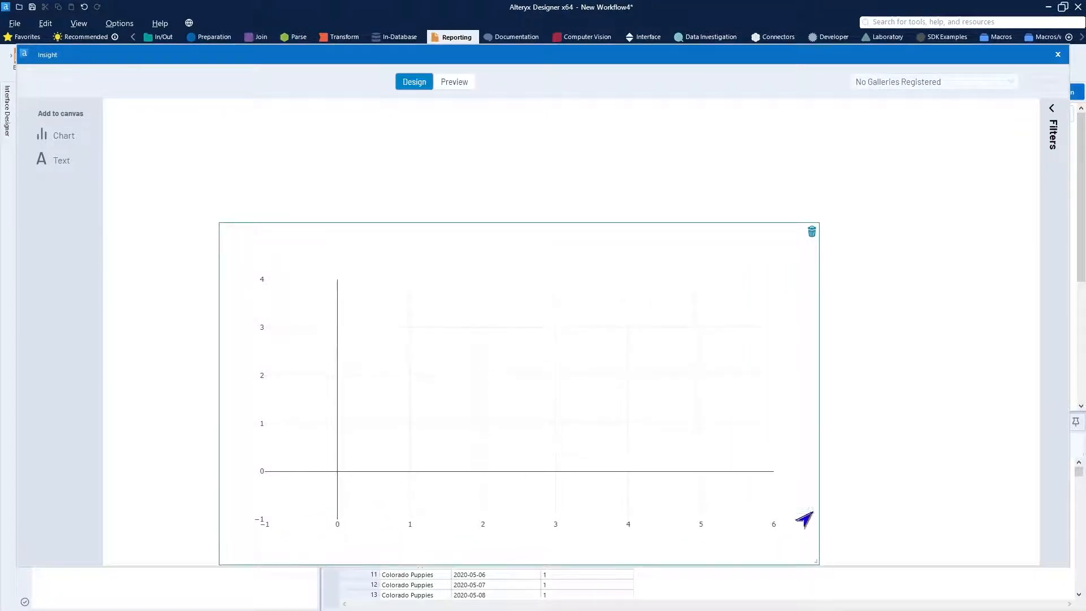
left_click_drag(647, 256, 688, 227)
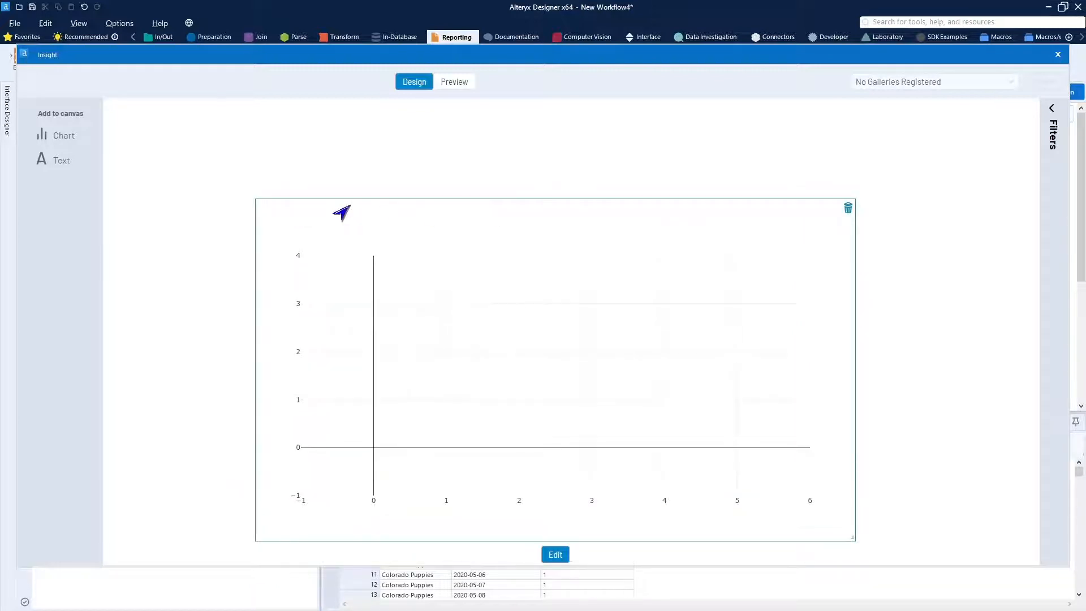
left_click(424, 382)
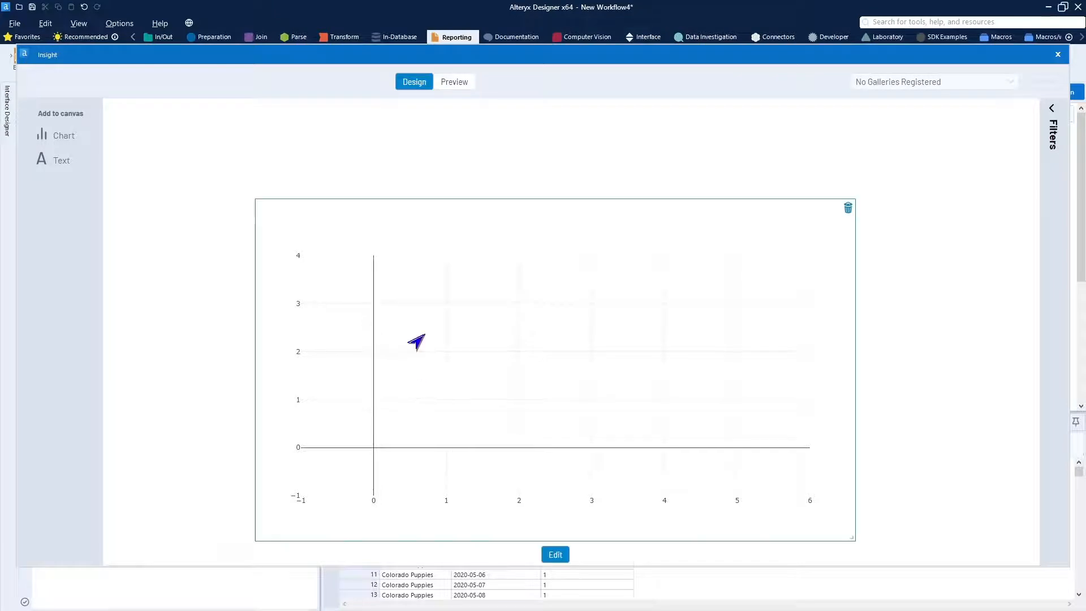
Step: Edit the dashboard chart and add a layer named Puppies Awaiting Final Adoption
left_click(555, 557)
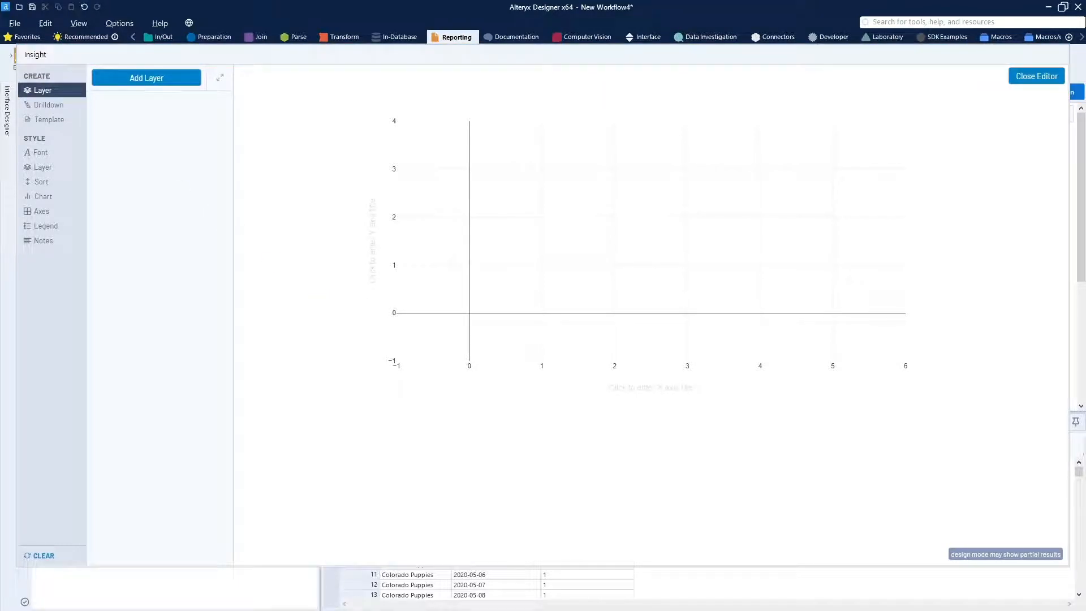
left_click(173, 83)
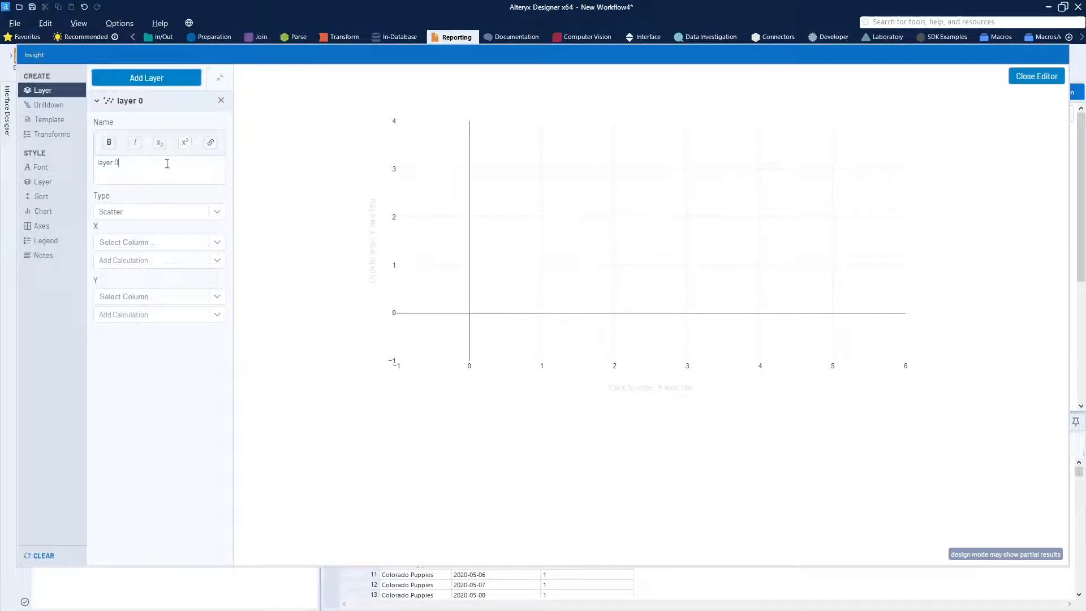
left_click_drag(167, 163, 80, 170)
type("Puppies Aw")
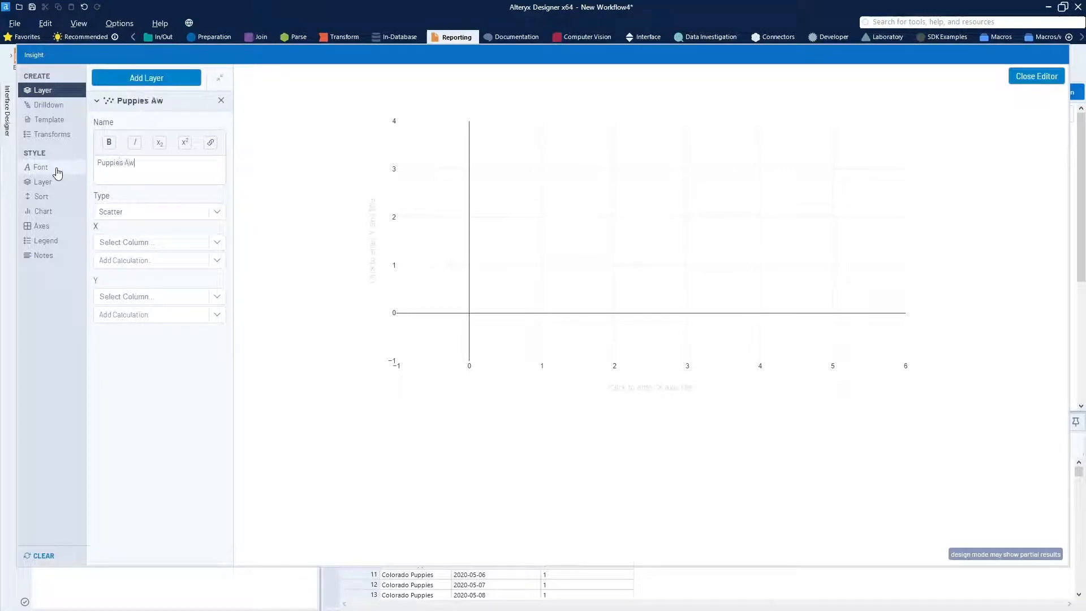
type("aiting Final Adoption")
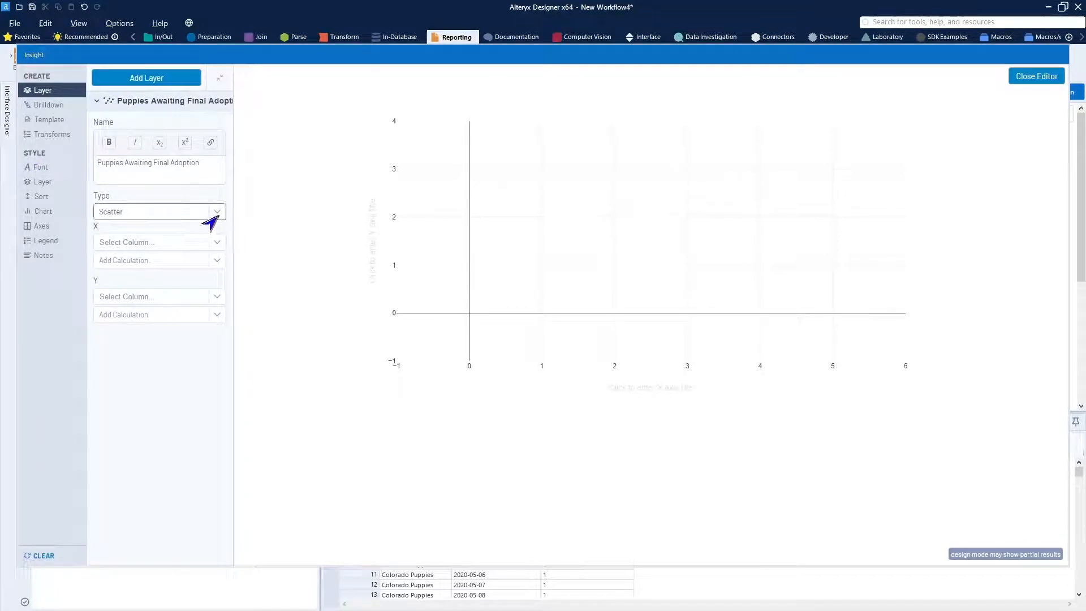
Step: Make the Puppies Awaiting Final Adoption layer a Bar chart with pendingAdoptionDate on X and pendingAdoptionCount on Y
left_click(218, 213)
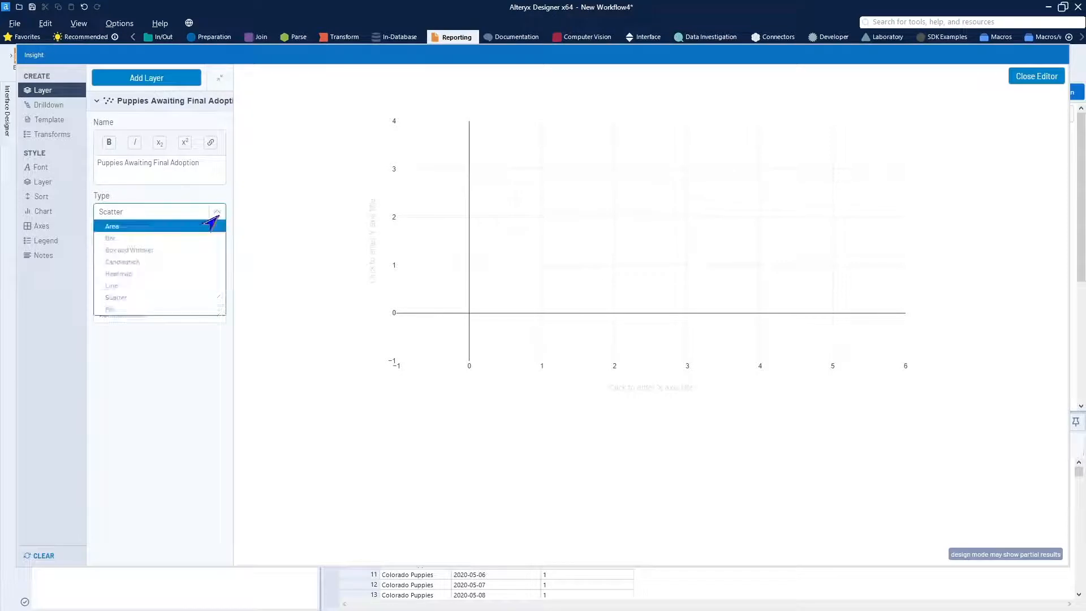
left_click(197, 244)
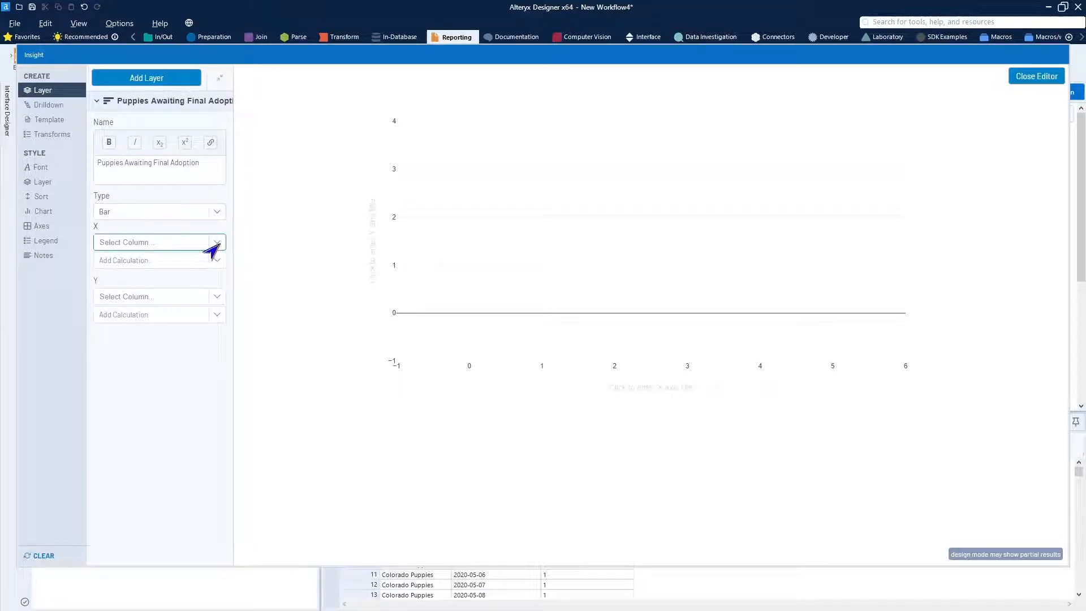
left_click(218, 243)
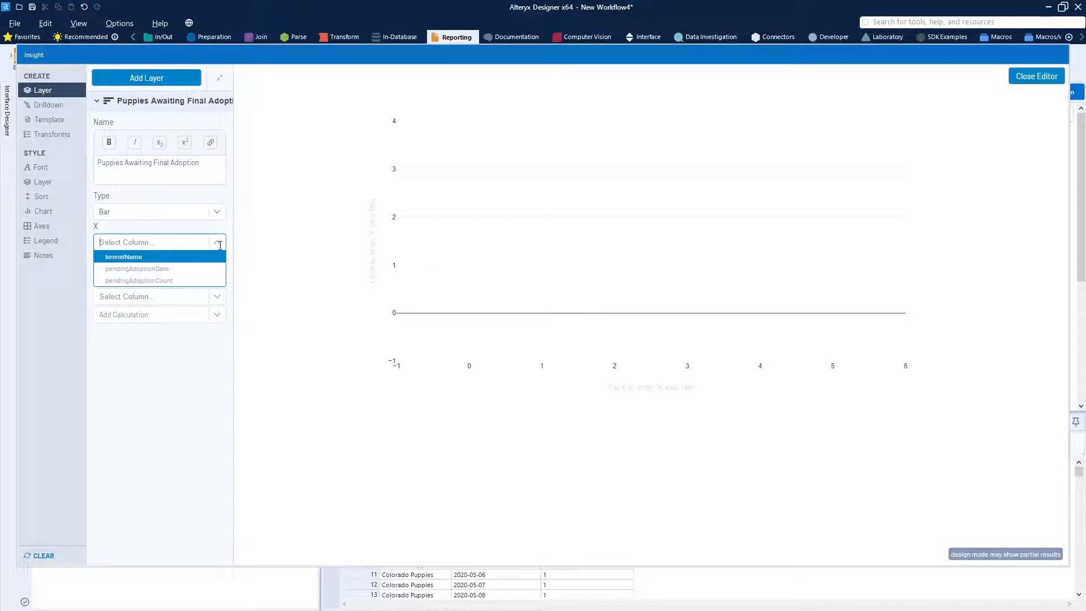
left_click(181, 269)
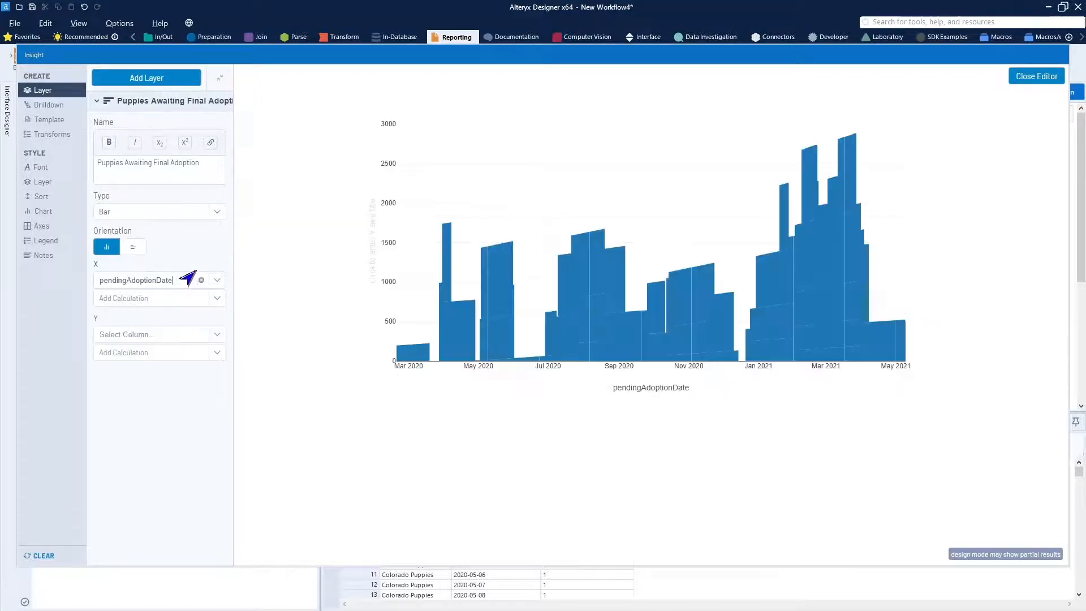
left_click(217, 336)
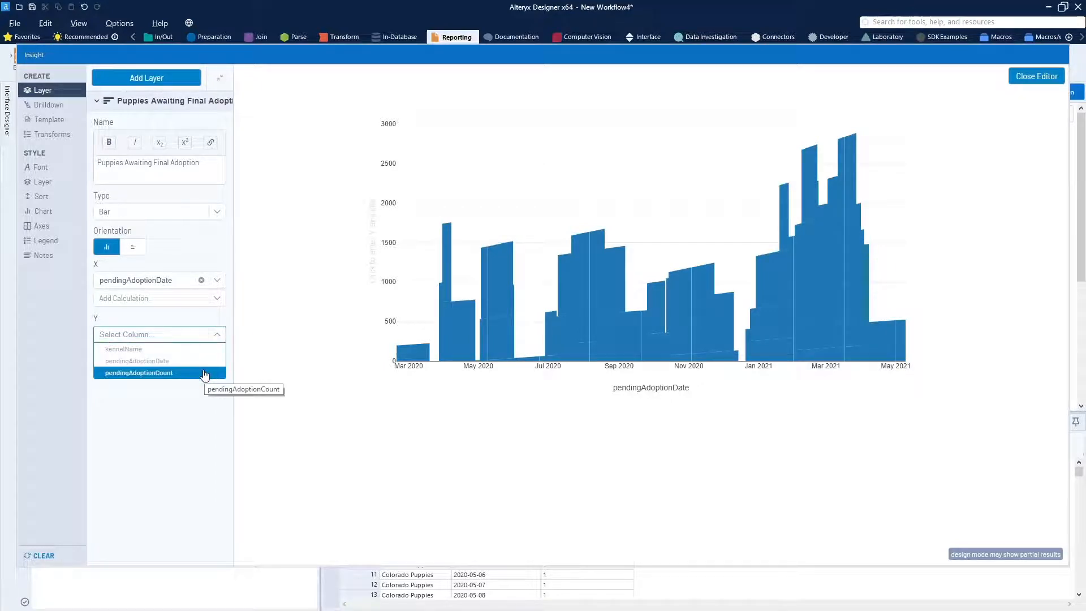
left_click(205, 373)
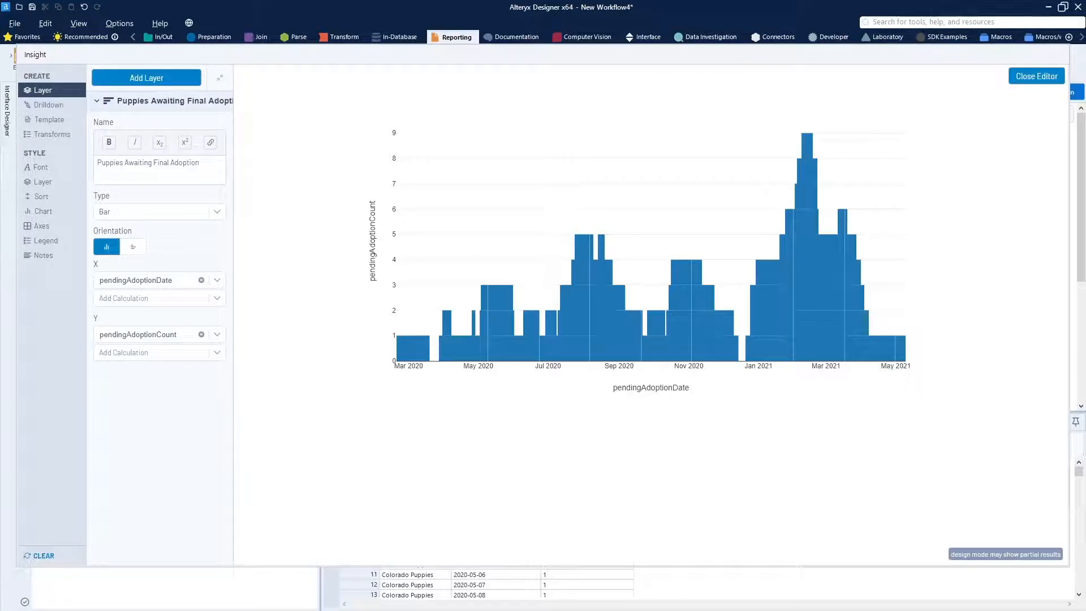
Step: Add a Split transform by kennelName to the Puppies Awaiting Final Adoption layer
left_click(58, 137)
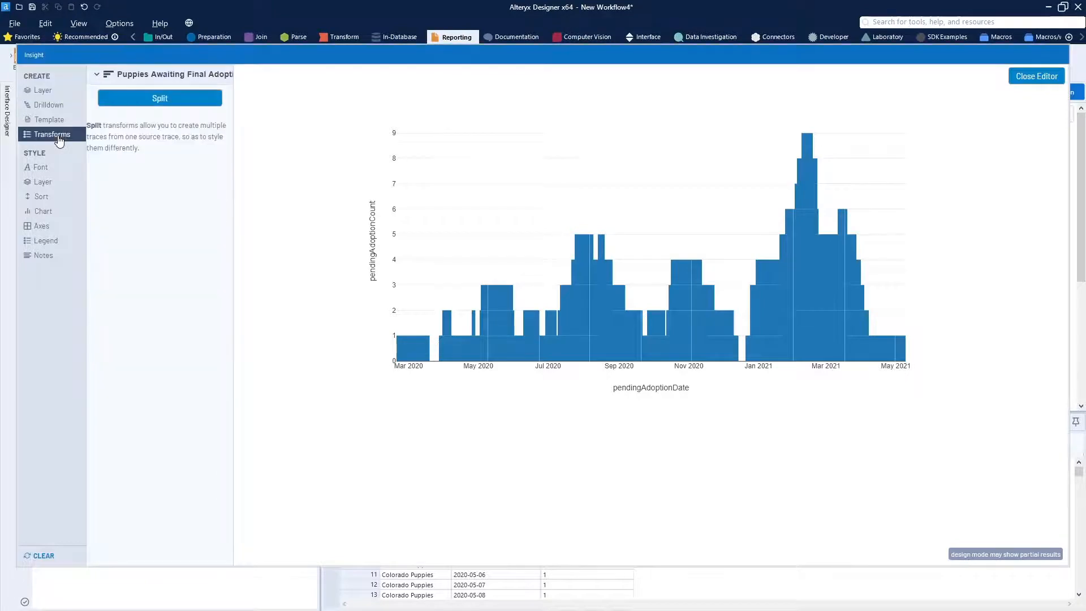
left_click(170, 100)
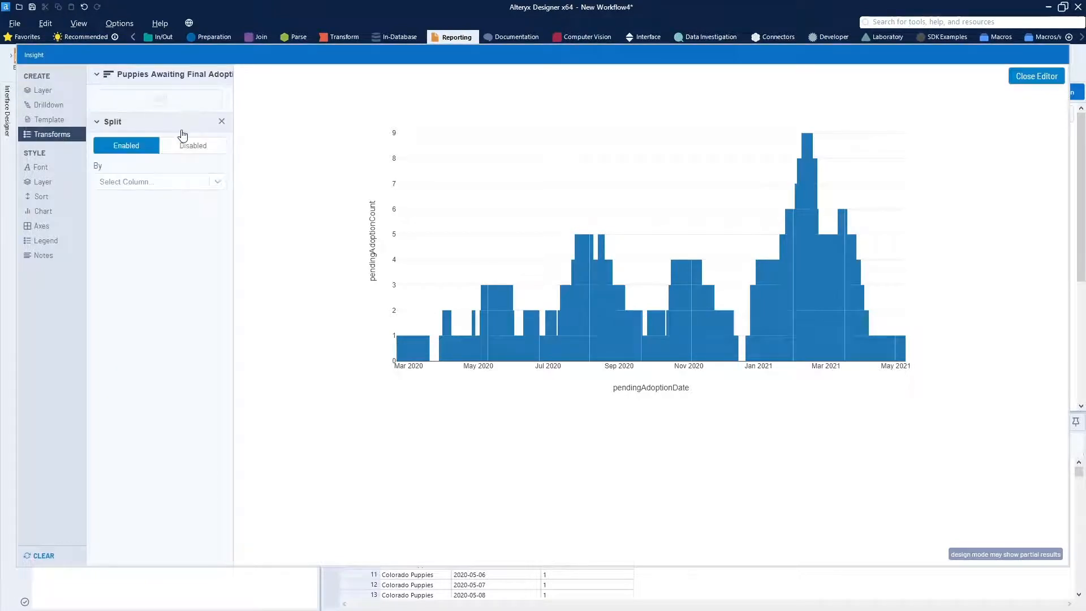
left_click(212, 183)
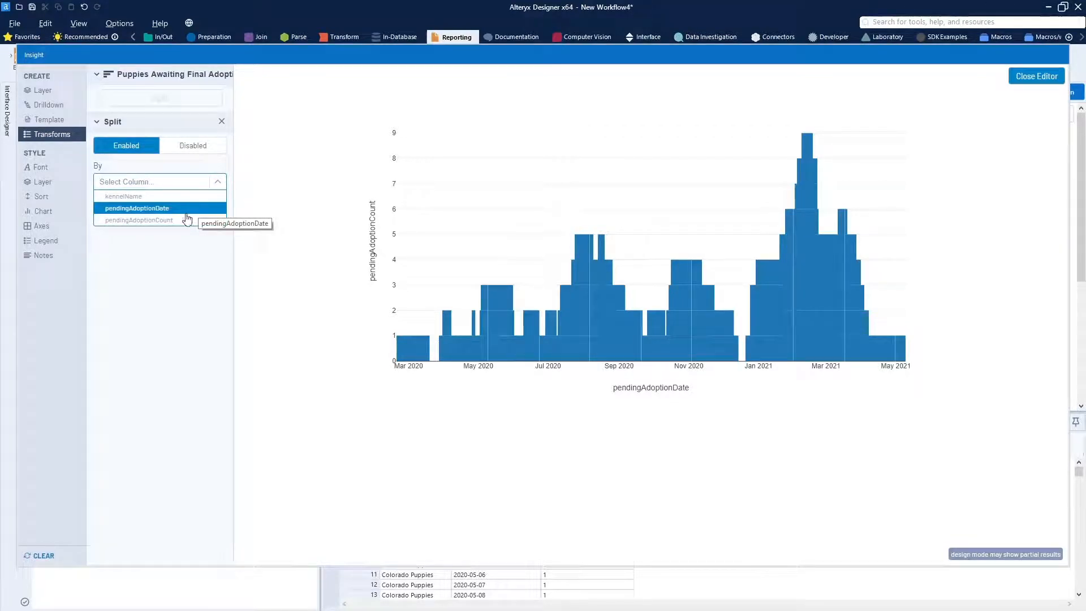
left_click(182, 196)
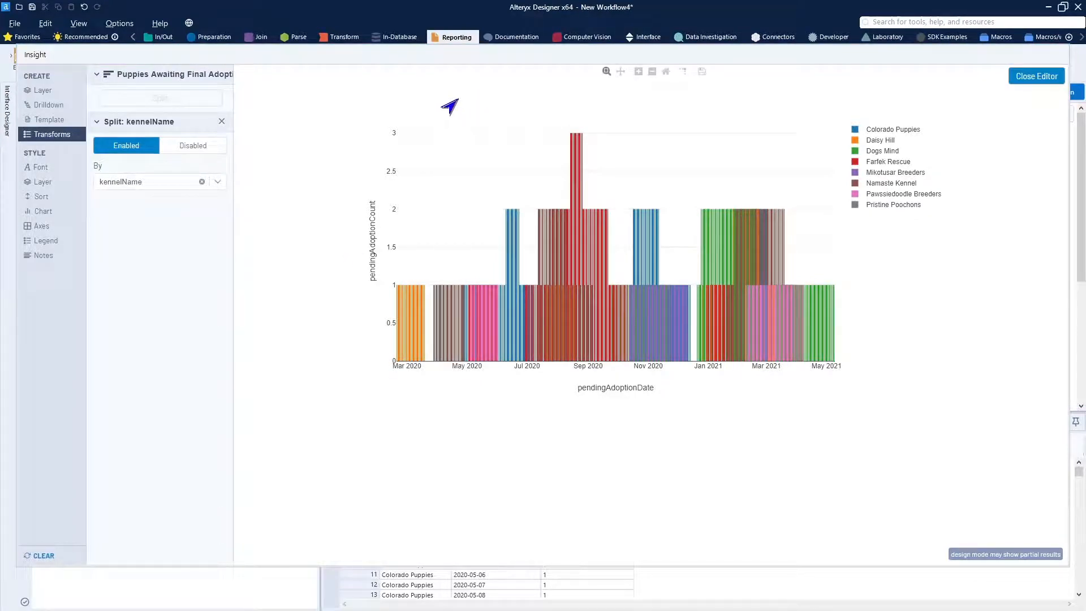
left_click(418, 101)
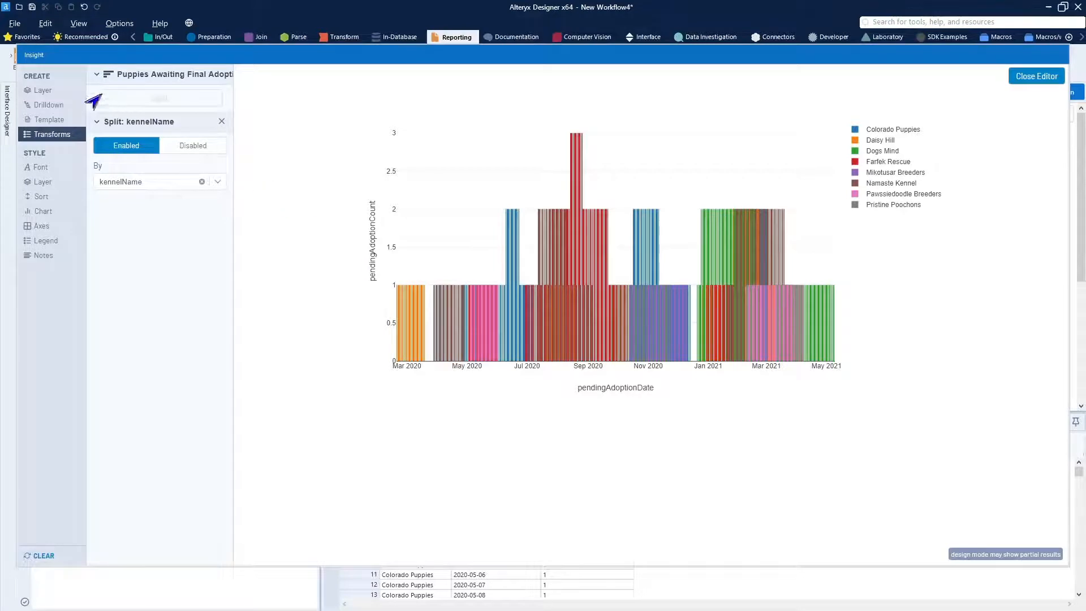
Step: Set the bar mode of the Colorado Puppies bars to Stack in the layer styling
left_click(42, 92)
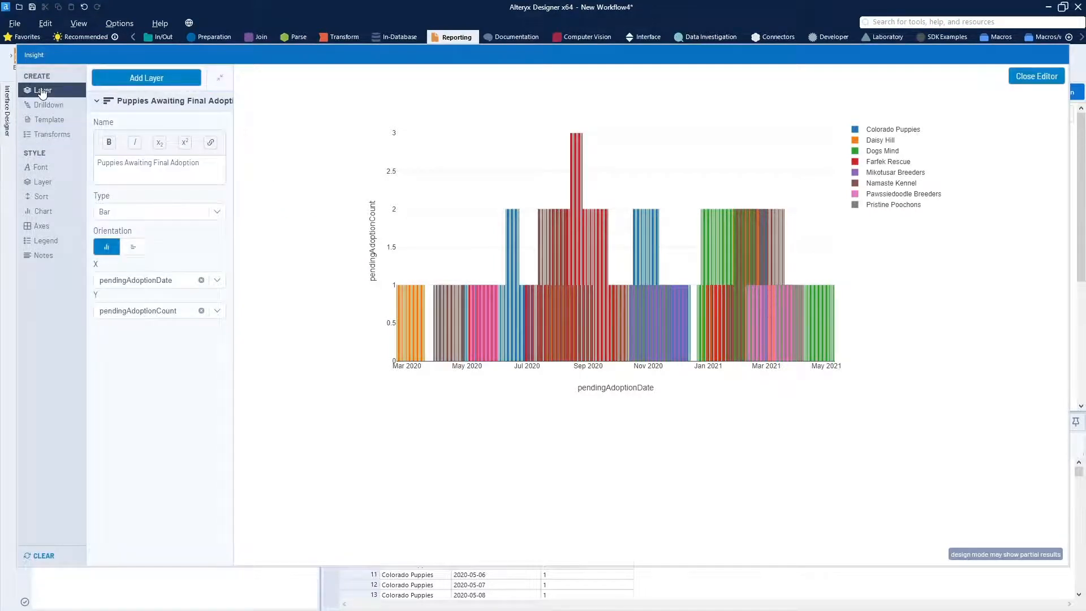
left_click(44, 183)
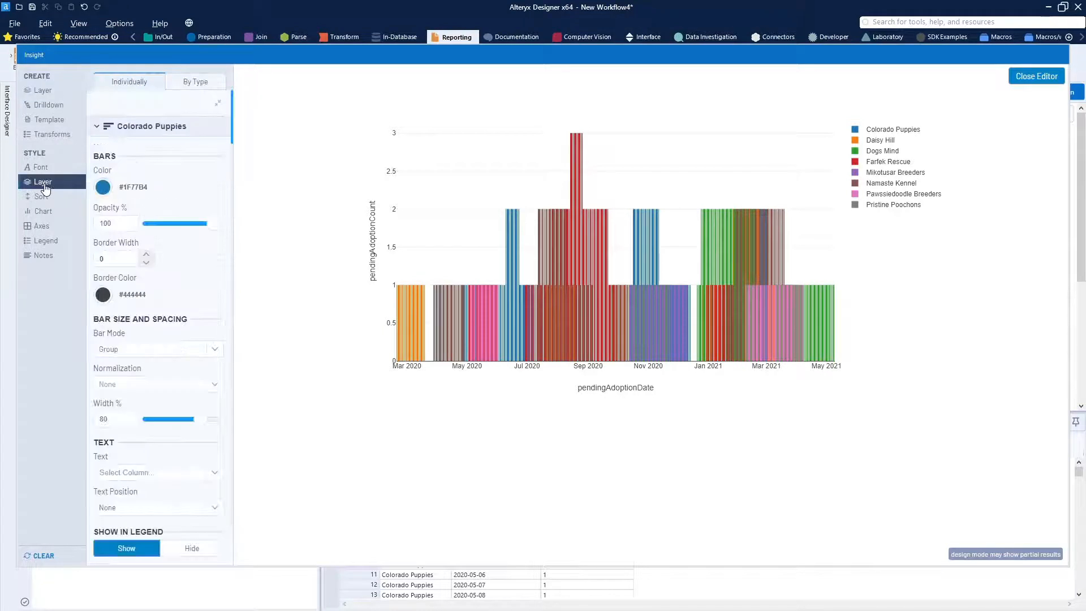
left_click(208, 356)
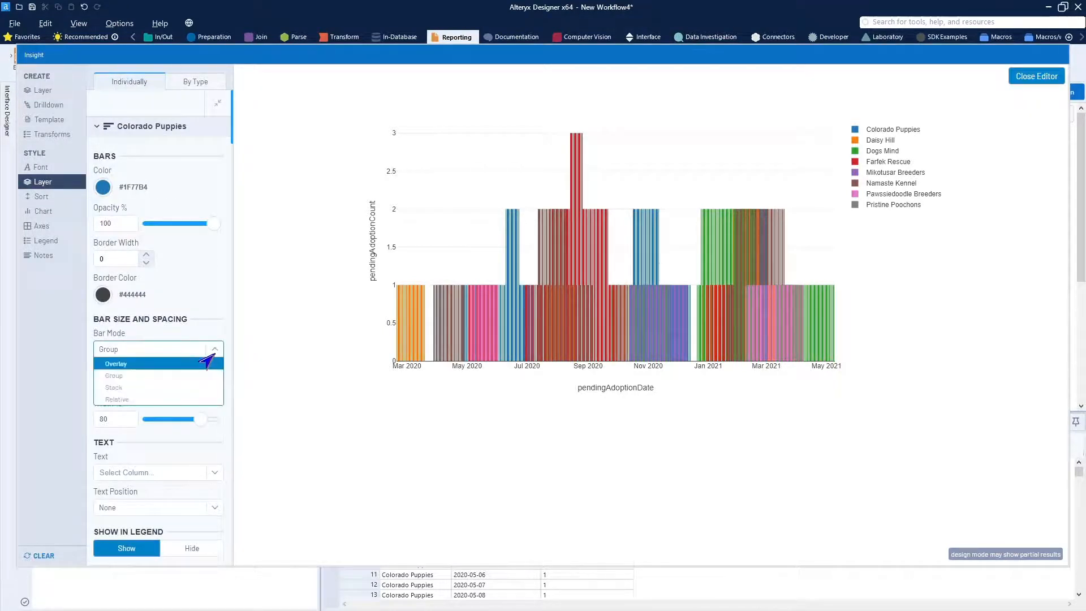
left_click(191, 391)
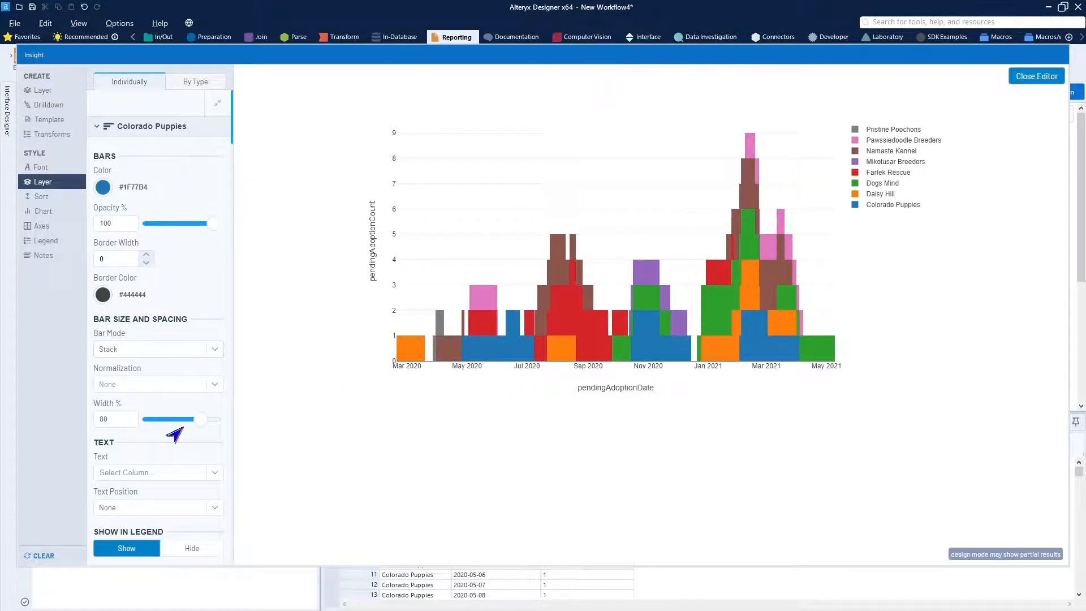
Step: Add the trace name to the values shown on hover for the Colorado Puppies bars
scroll(175, 434, "down", 3)
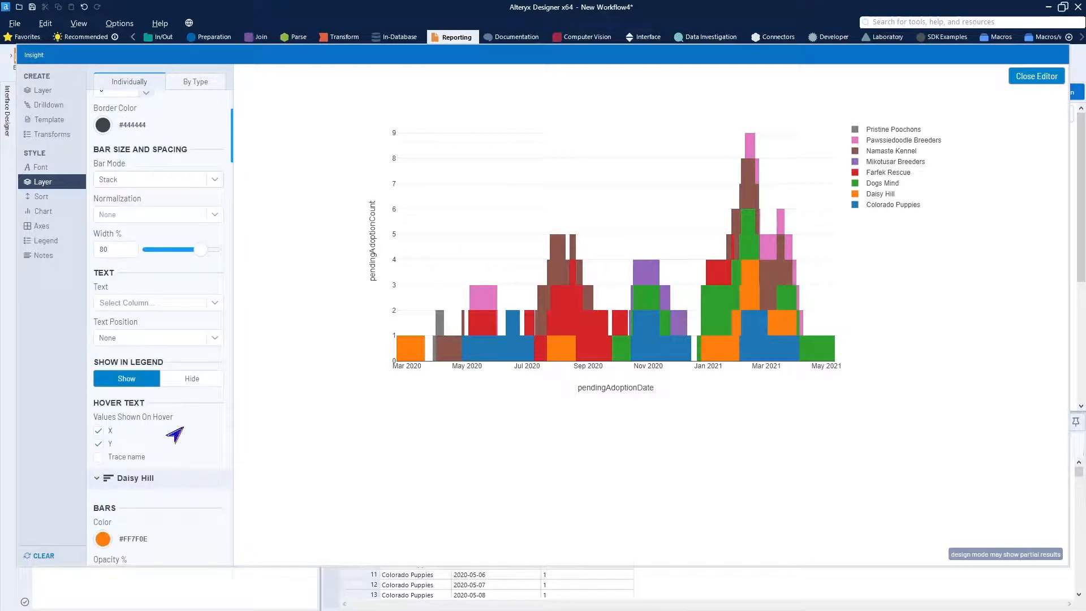
left_click(99, 457)
left_click(39, 91)
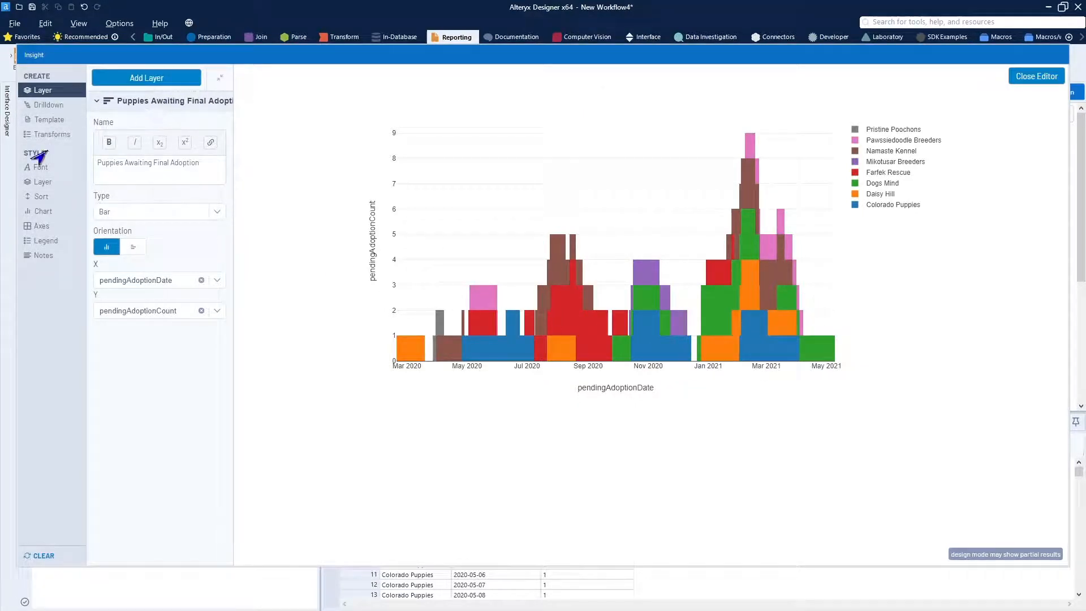
left_click(43, 183)
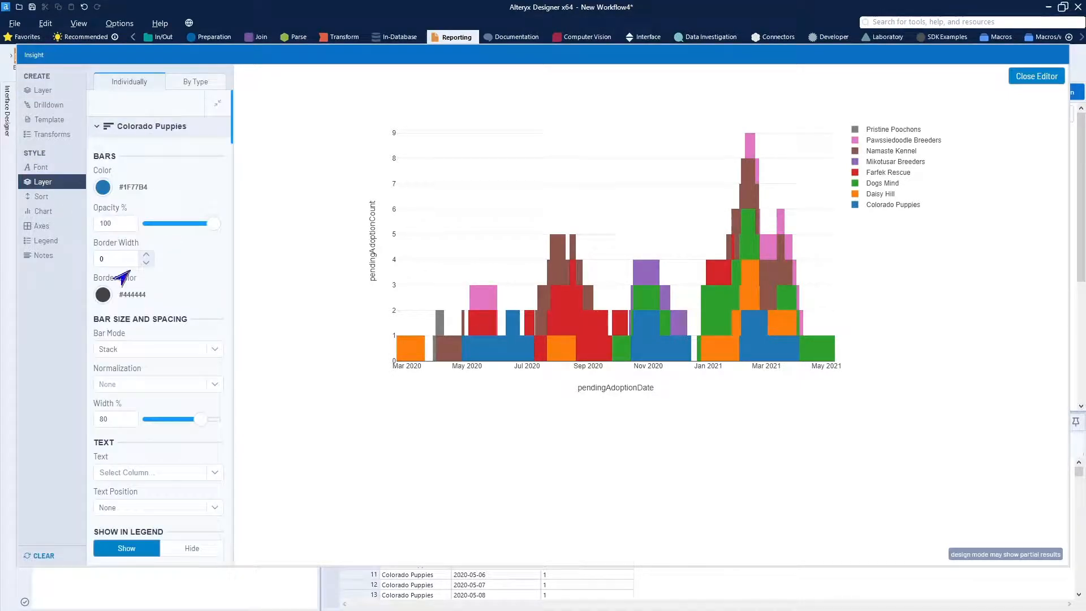
scroll(122, 277, "down", 6)
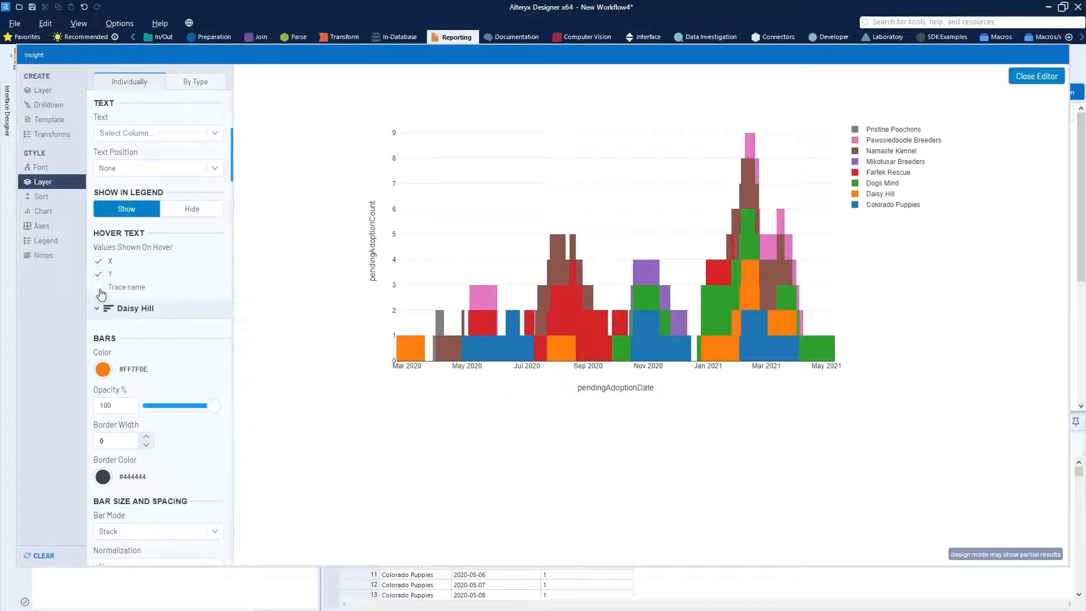
mouse_move(475, 309)
scroll(178, 273, "up", 6)
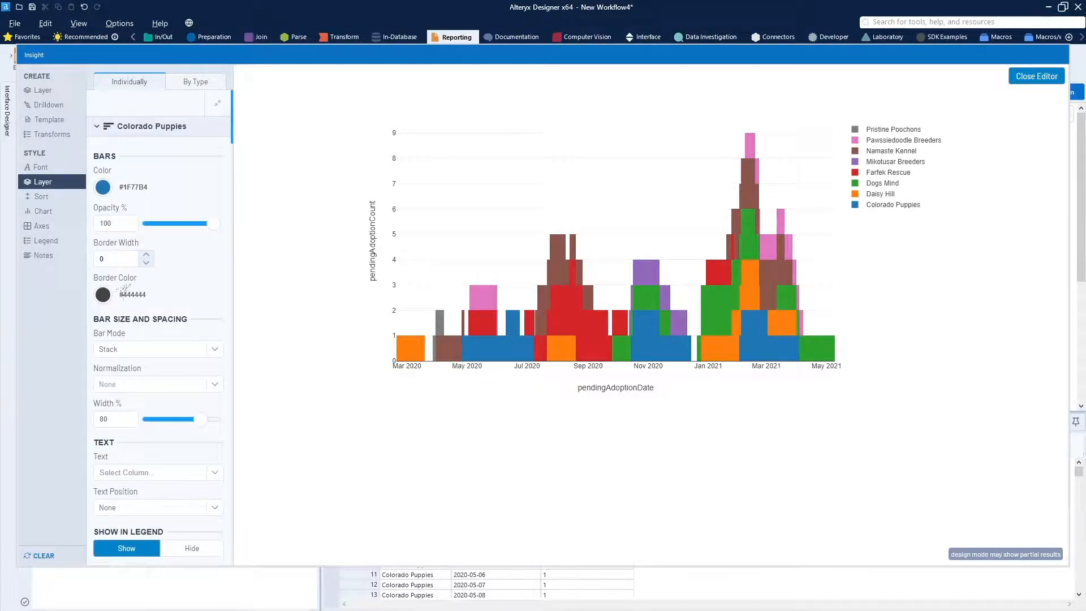
Step: Use kennelName as the text column for the Colorado Puppies bars and close the chart editor
left_click(208, 479)
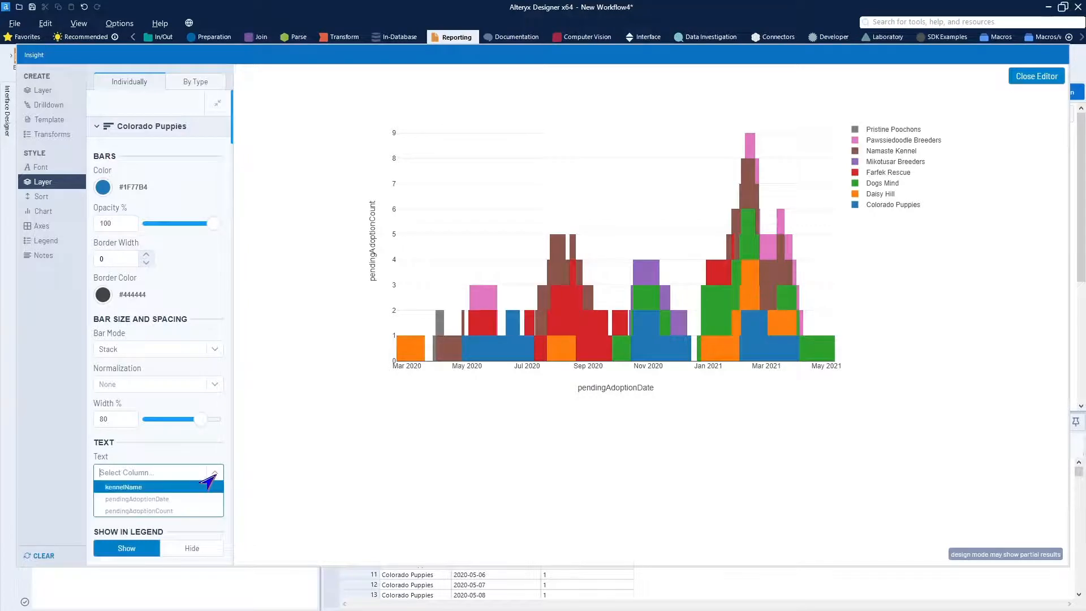
left_click(177, 494)
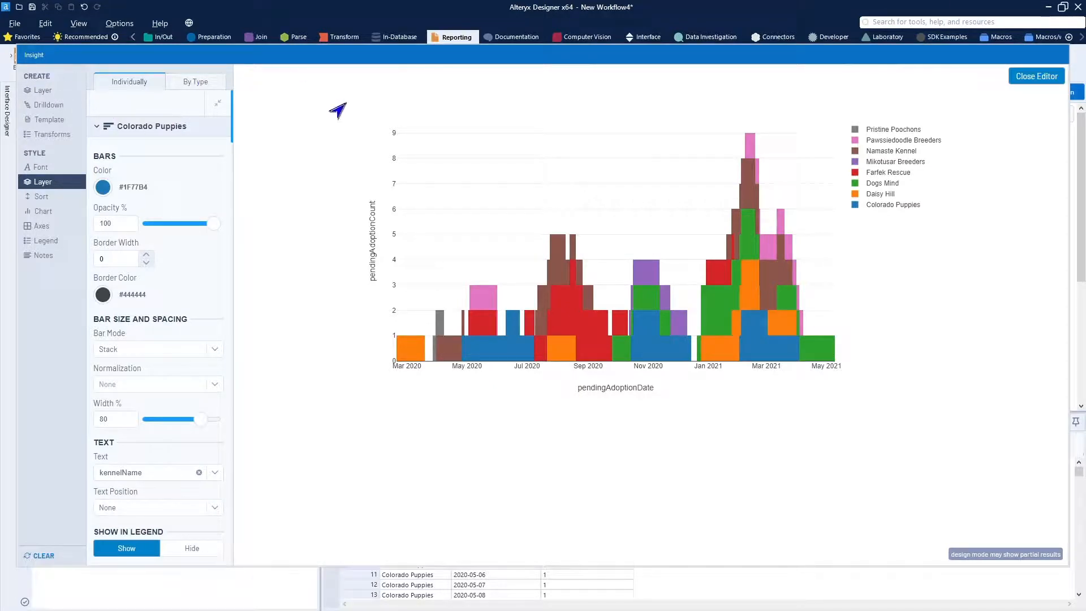
left_click(1037, 76)
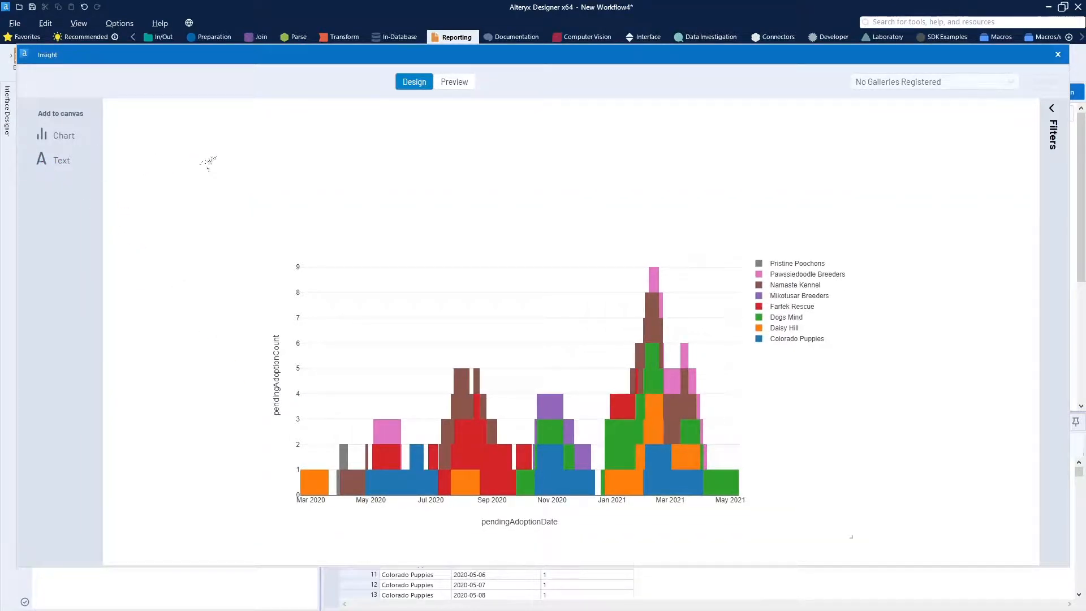
Step: Place a text box reading Puppies Pending Adoption on the dashboard canvas above the chart
left_click_drag(53, 165, 250, 162)
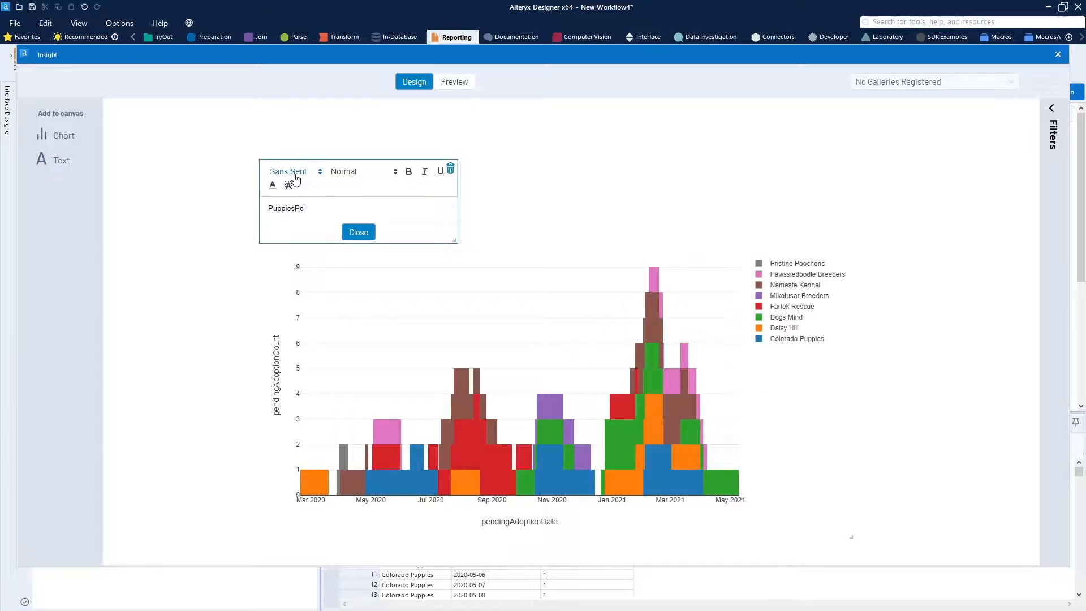
type("Puppies pe")
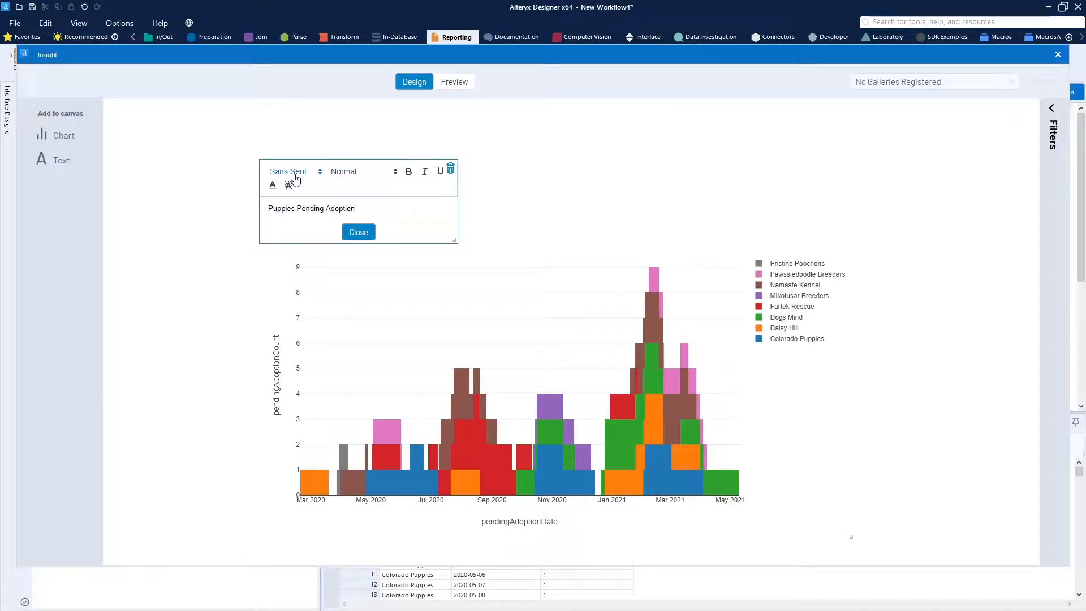
mouse_move(369, 210)
left_mouse_down()
mouse_move(235, 200)
mouse_move(359, 210)
mouse_move(338, 218)
mouse_move(351, 214)
left_mouse_up()
left_click(314, 208)
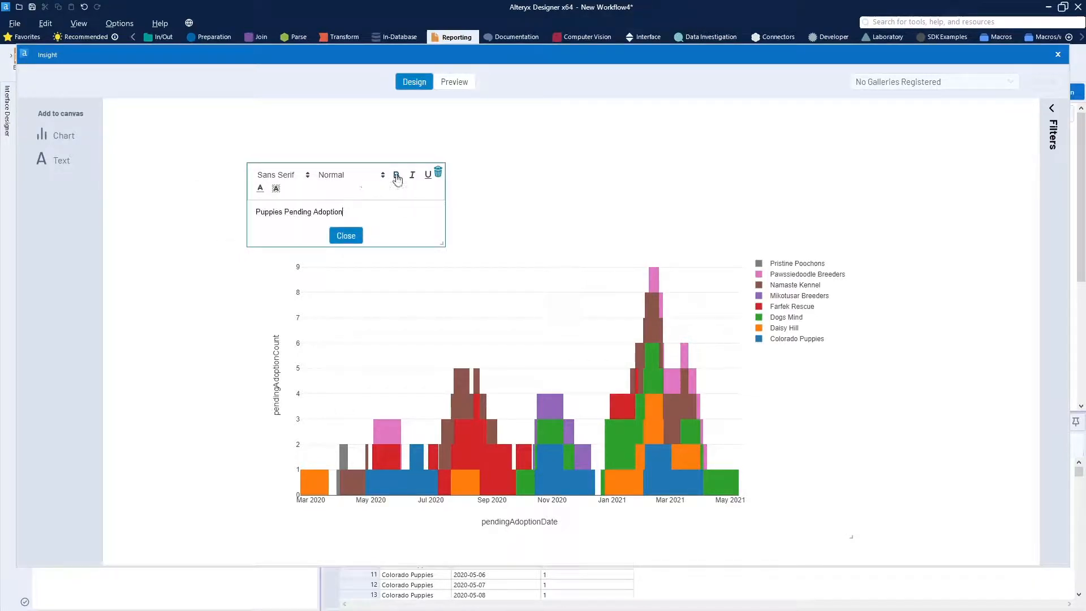
Step: Try to format the Puppies Pending Adoption title as bold and Large, reposition its box slightly, and finish editing it
left_click(397, 178)
left_click(344, 203)
left_click(282, 179)
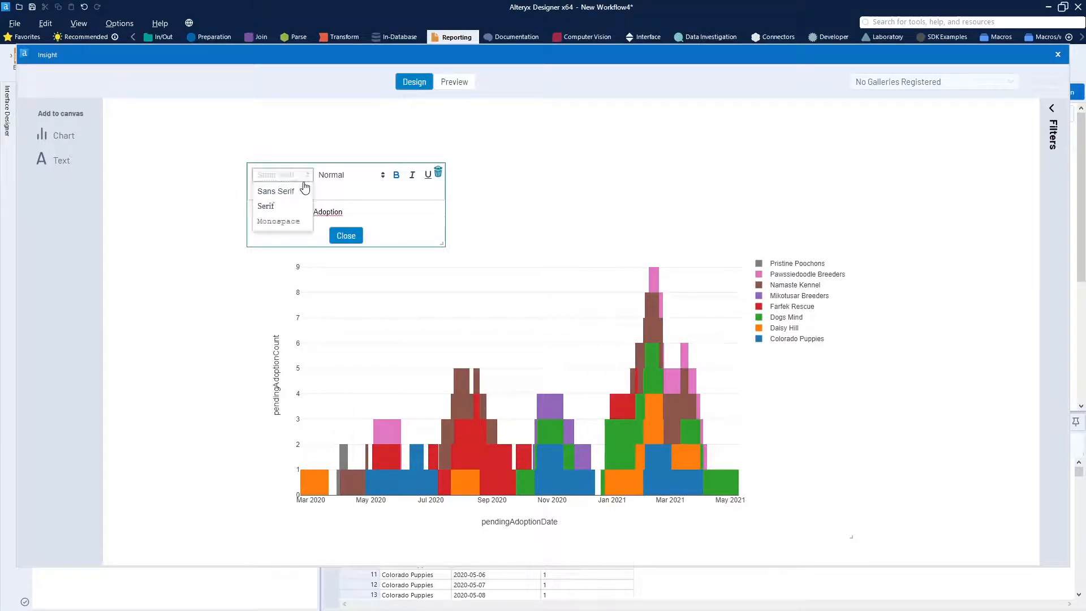
left_click(343, 177)
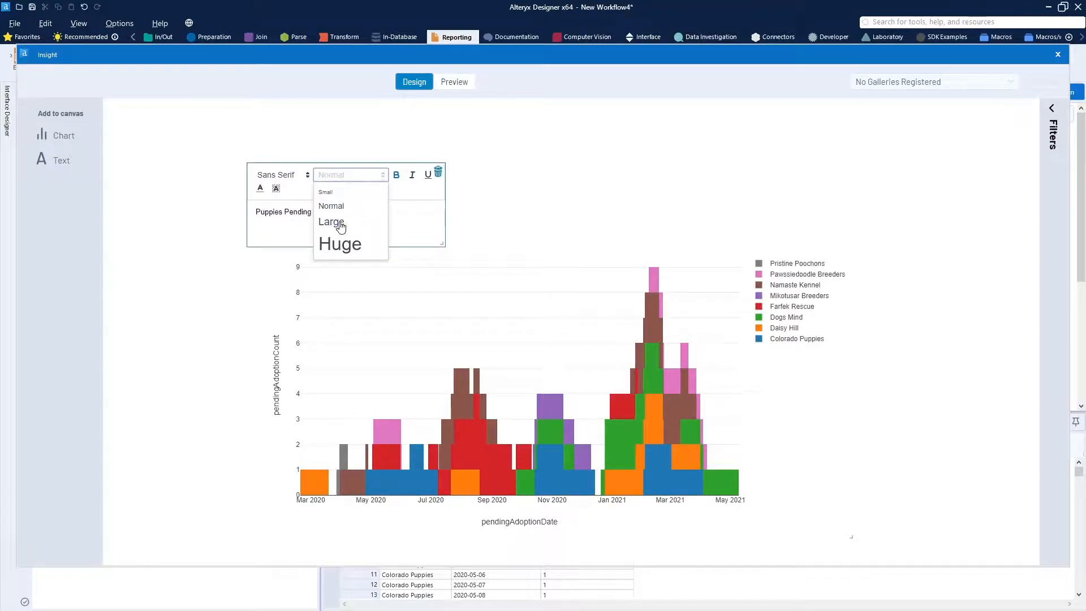
left_click(340, 227)
mouse_move(348, 220)
left_mouse_down()
mouse_move(277, 220)
mouse_move(328, 212)
left_mouse_up()
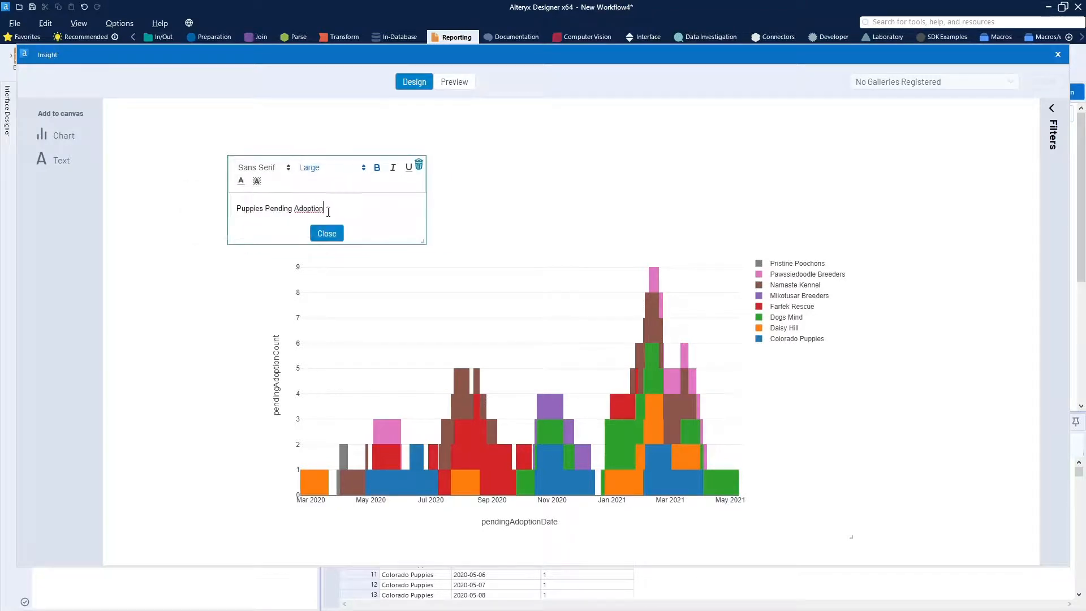
left_click(364, 168)
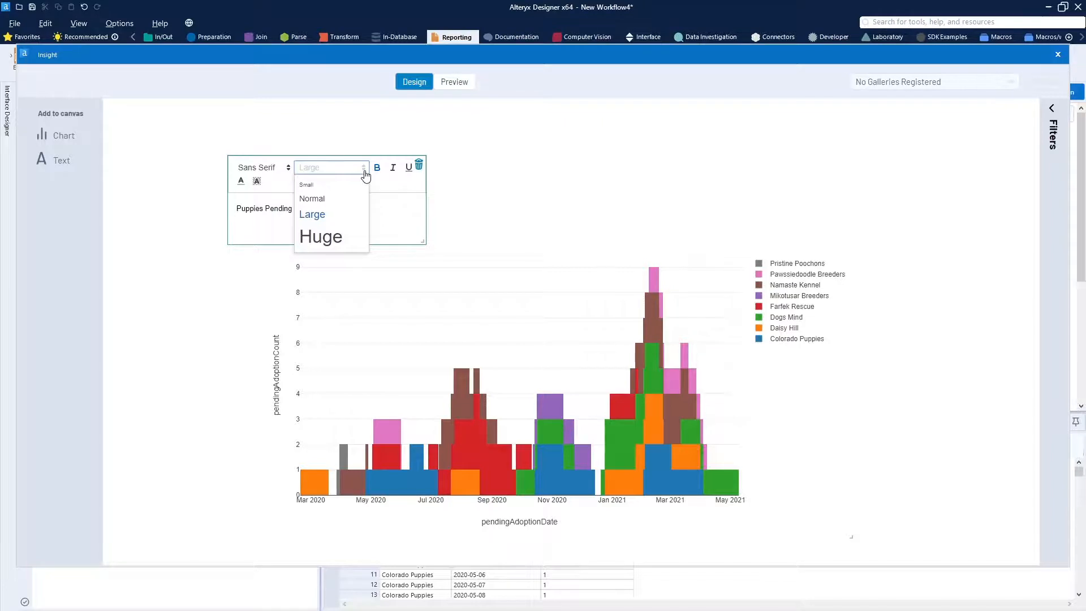
left_click(365, 172)
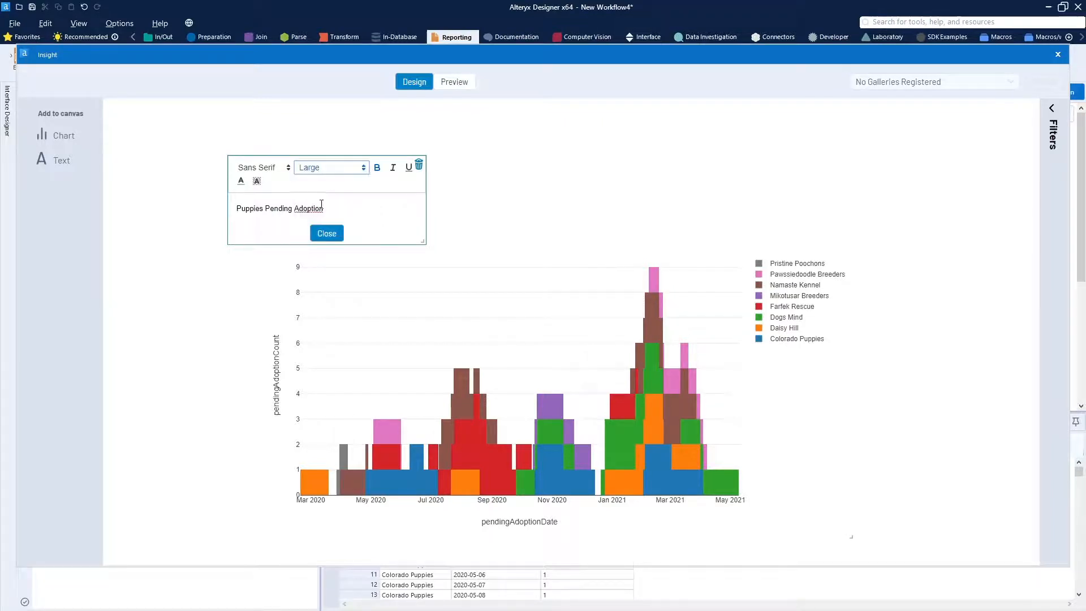
left_click(332, 234)
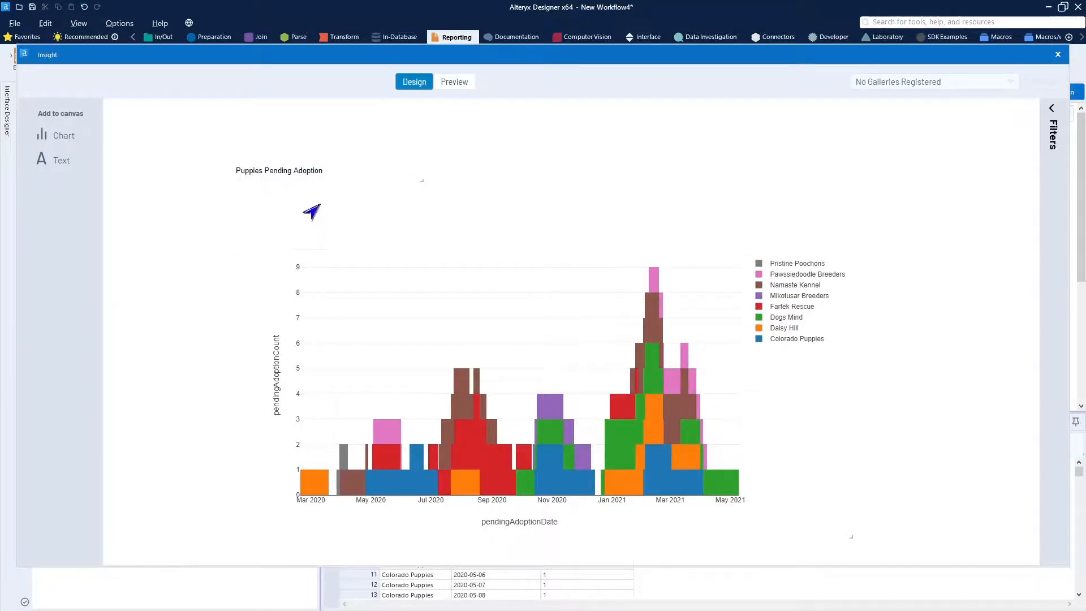
left_click(282, 170)
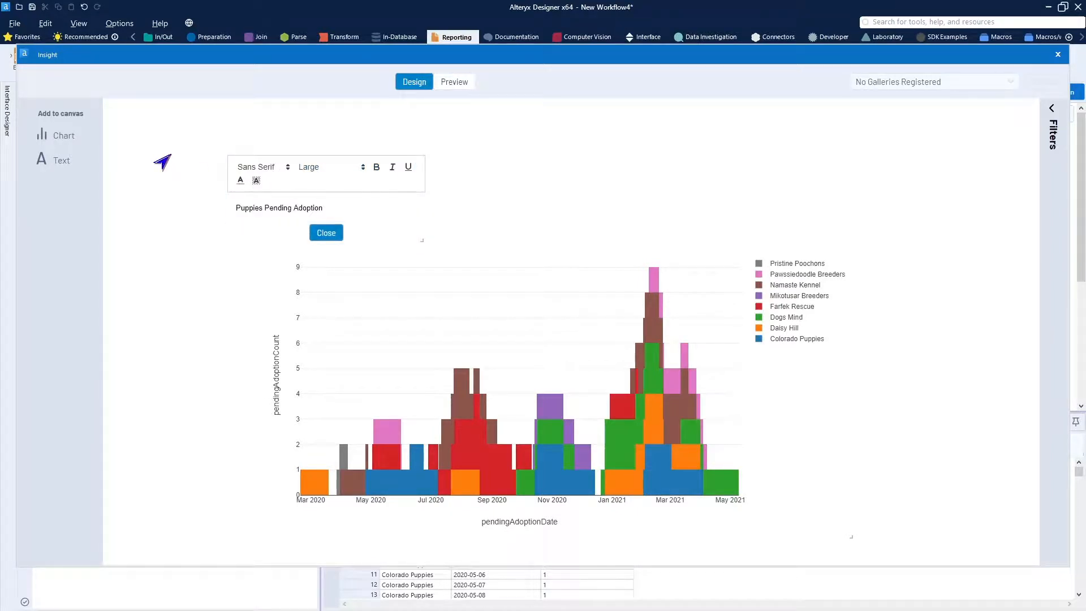
left_click(327, 233)
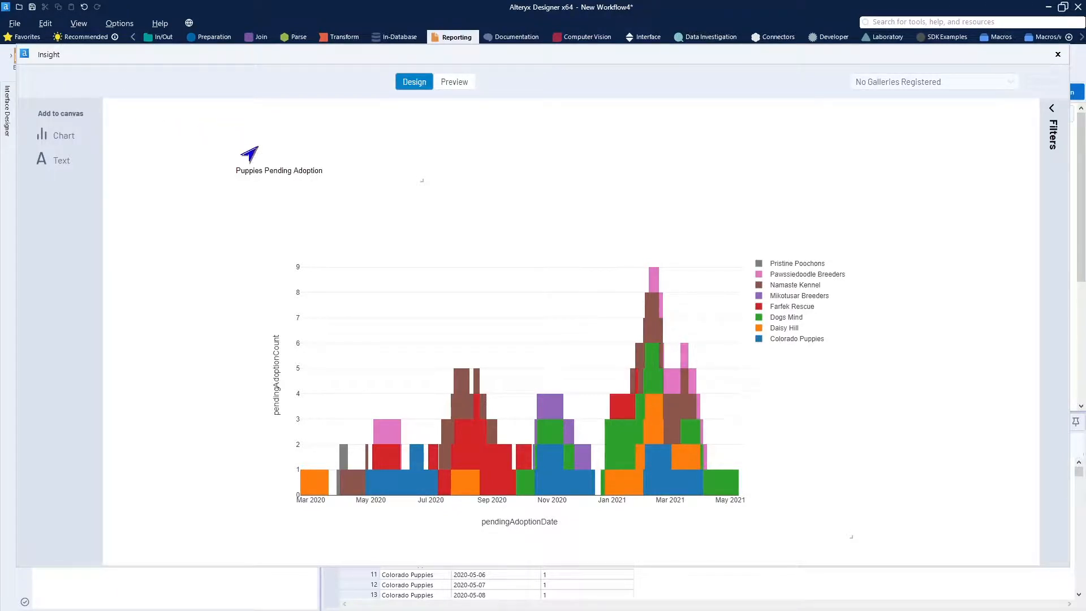
Step: Check the gallery selection for publishing and close the Insight dashboard designer
mouse_move(333, 266)
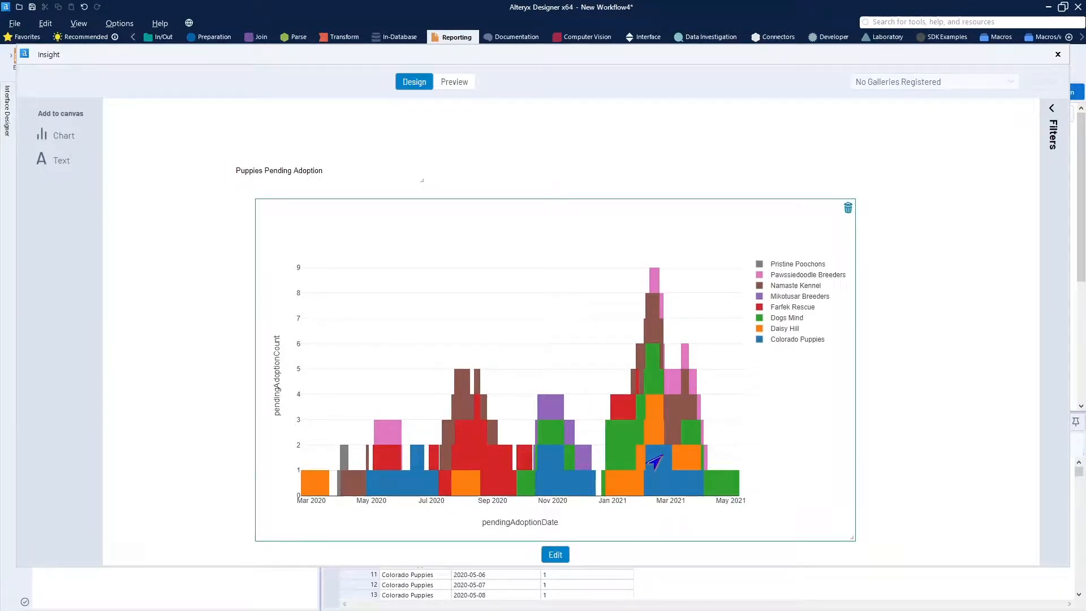
left_click(1000, 90)
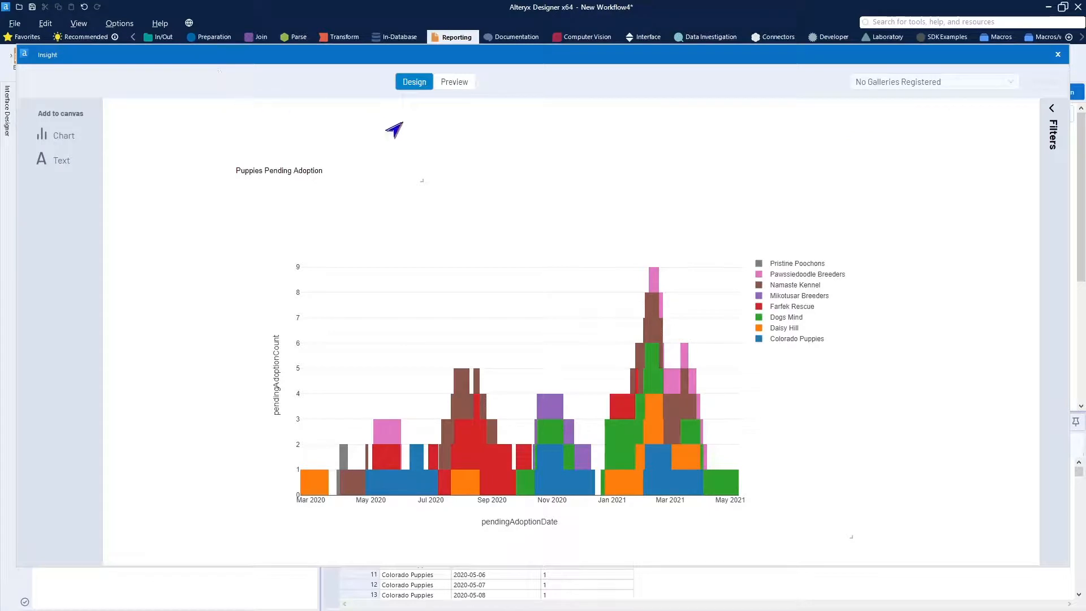
left_click(1057, 55)
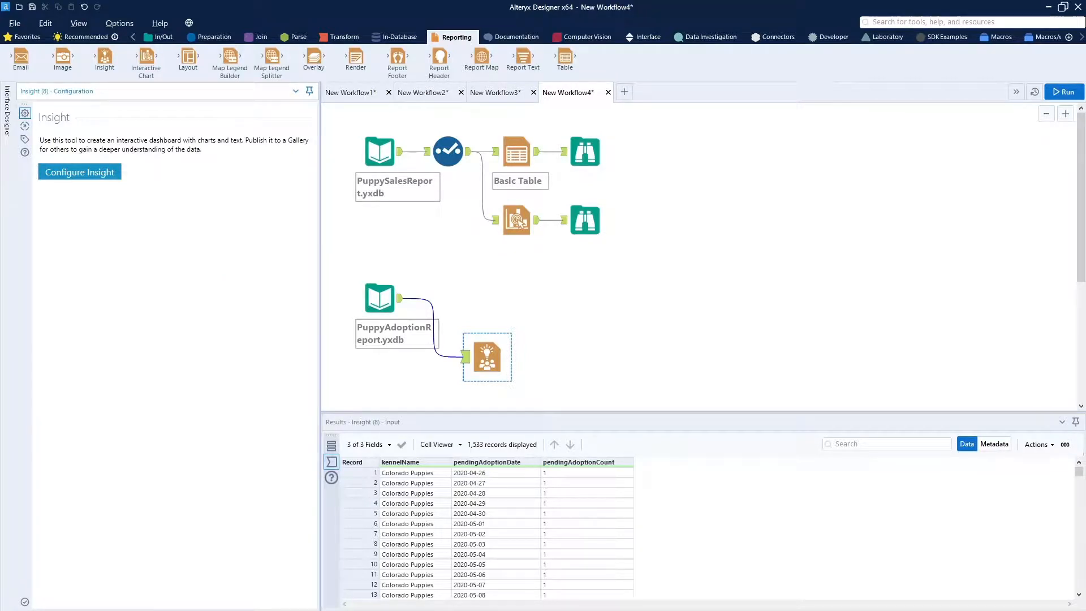
Step: Review the report outputs of the Browse tools attached to the interactive chart and the Basic Table
left_click(516, 220)
left_click(577, 219)
left_click(585, 219)
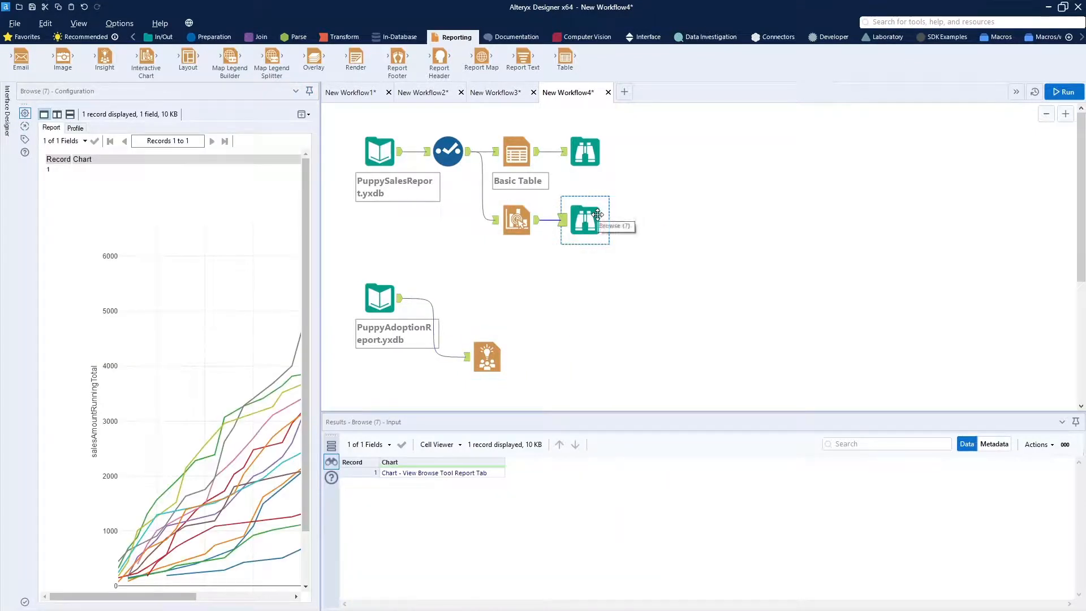
left_click(597, 153, "ctrl")
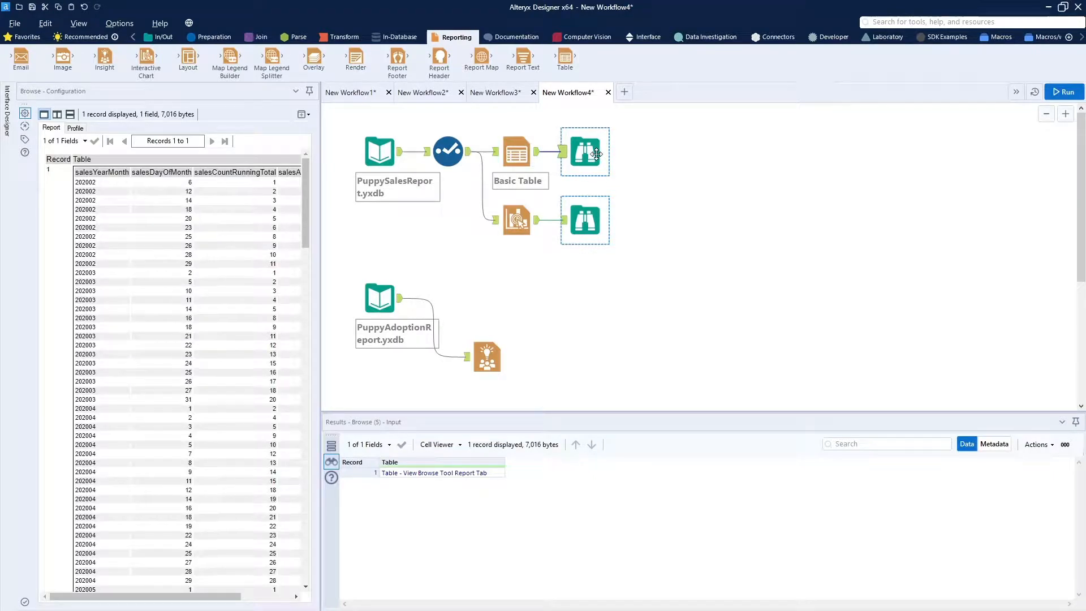
left_click(600, 219)
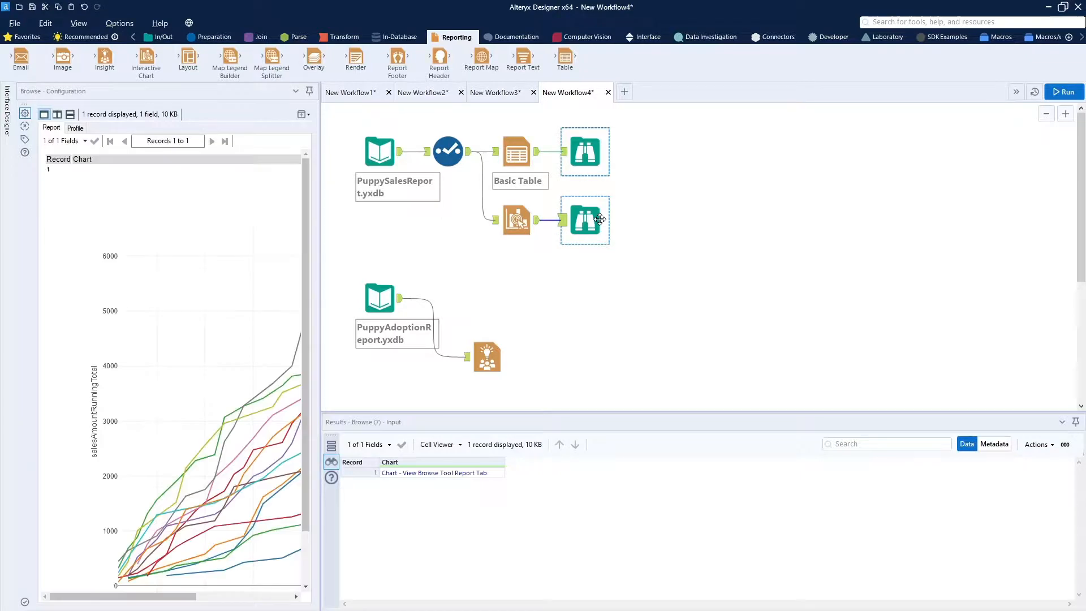
left_click(633, 165)
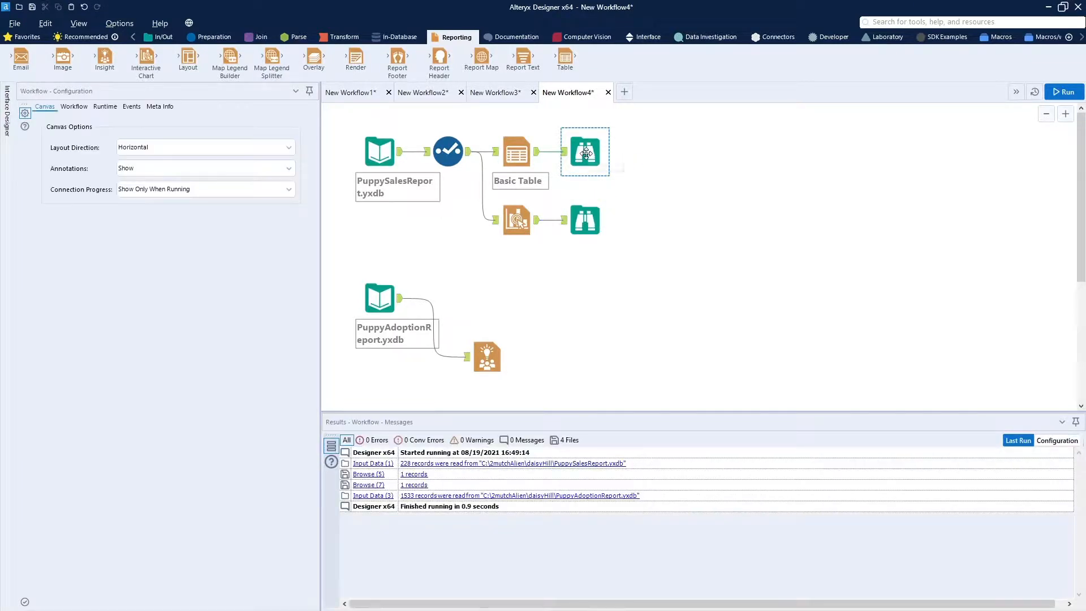
Step: Delete the Browse tools attached to the Basic Table and the interactive chart
right_click(586, 153)
left_click(600, 186)
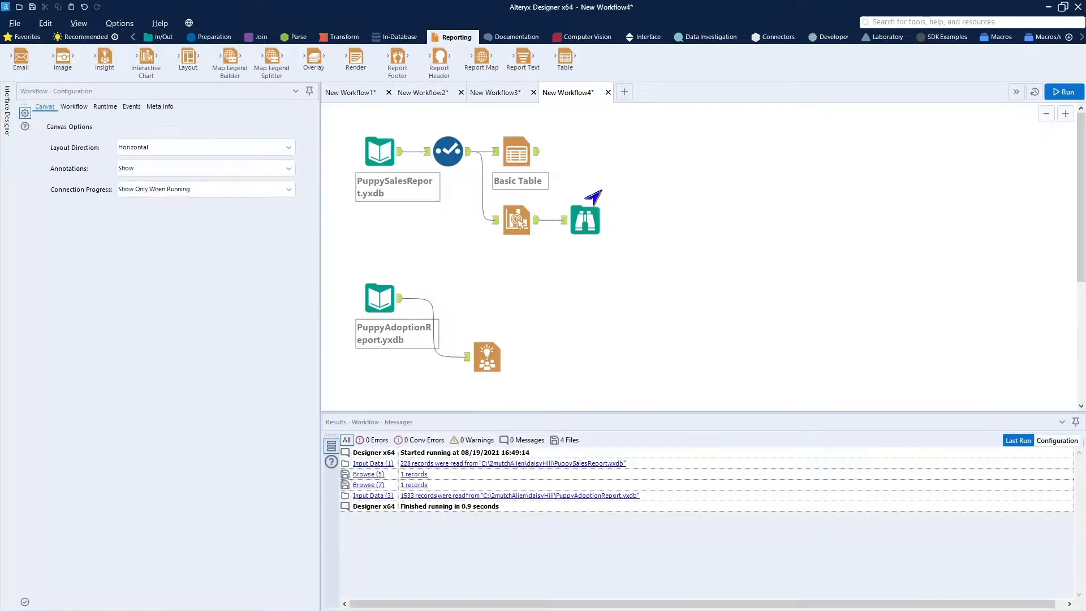
left_click(586, 218)
right_click(585, 222)
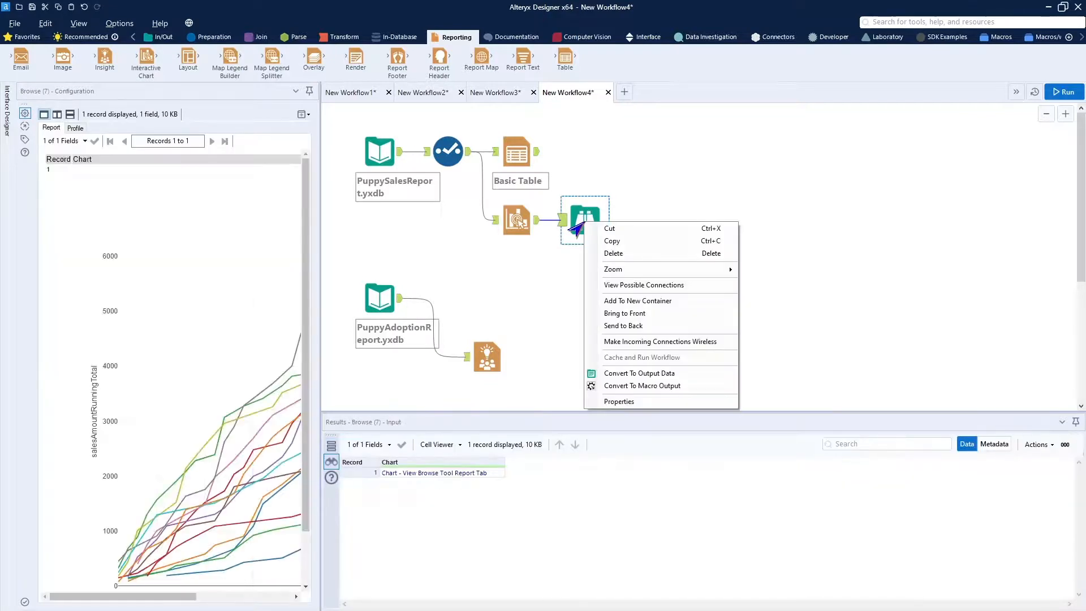
left_click(600, 253)
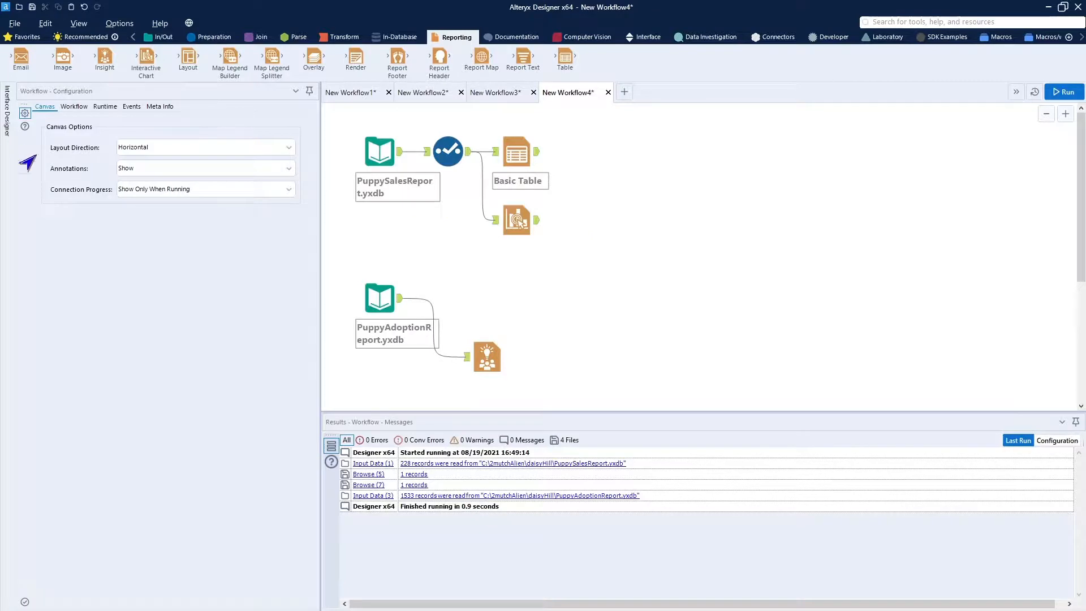
Step: Add an Append Fields tool with the interactive chart feeding its target input and the Basic Table feeding its source input
left_click(525, 204)
left_click(253, 37)
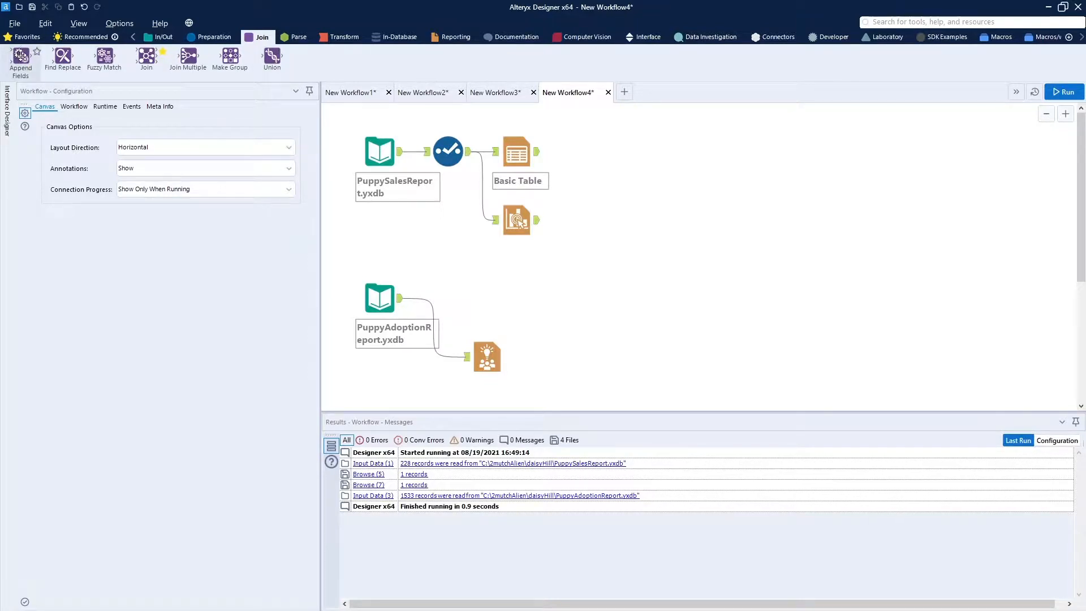
left_click_drag(21, 54, 604, 170)
left_click(575, 170)
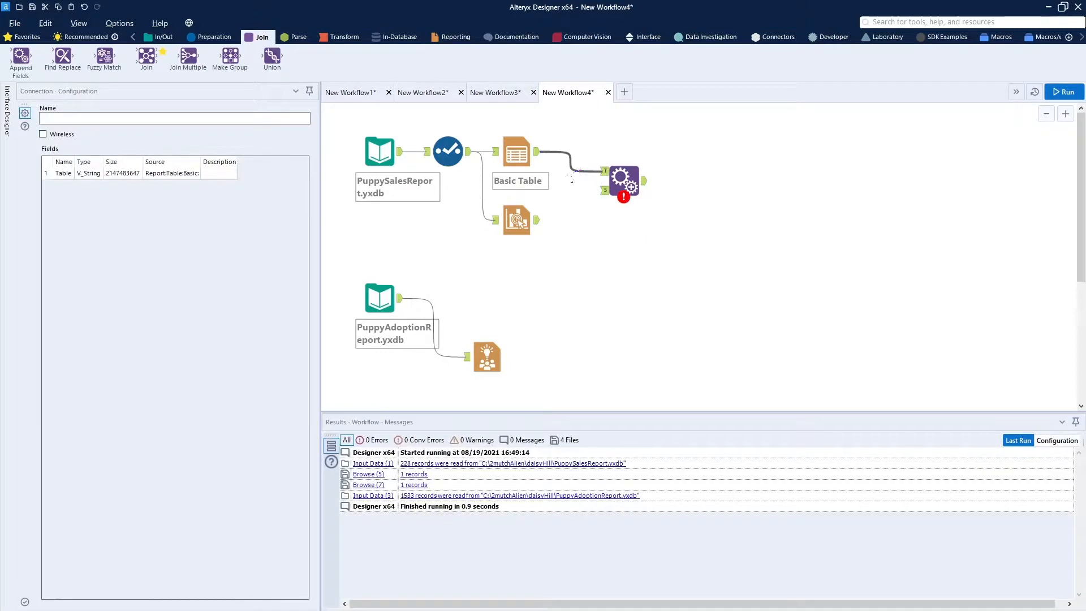
key("Delete")
left_click(526, 217)
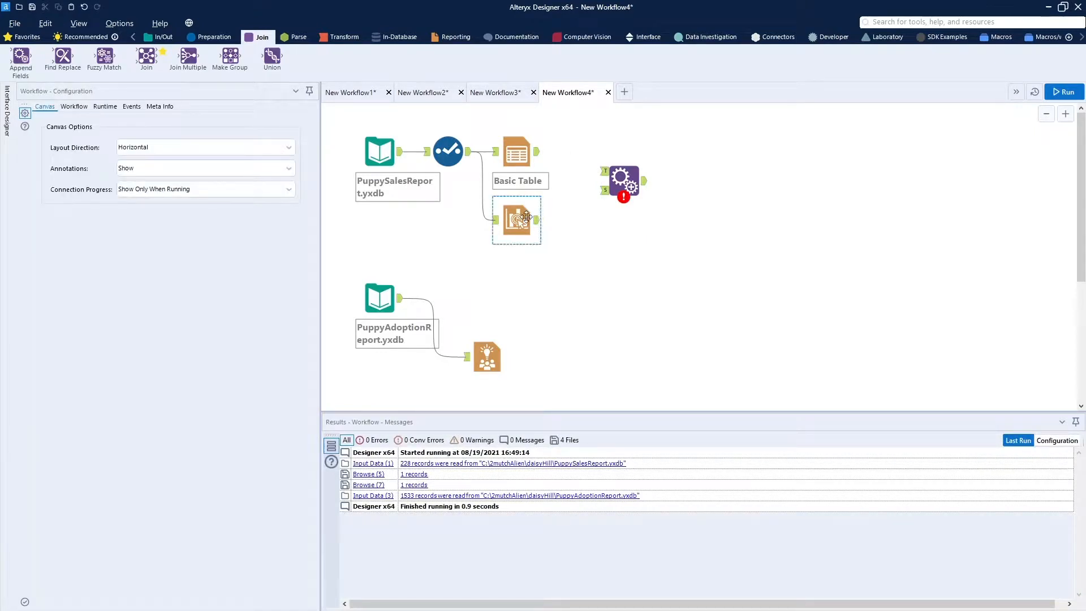
left_click_drag(539, 227, 603, 171)
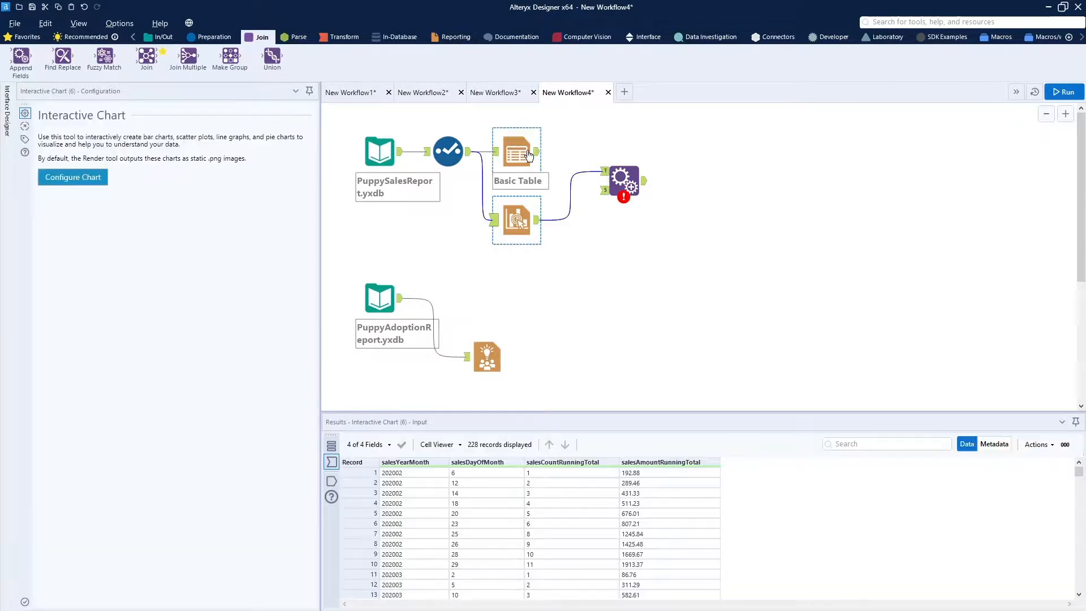
left_click_drag(537, 159, 605, 198)
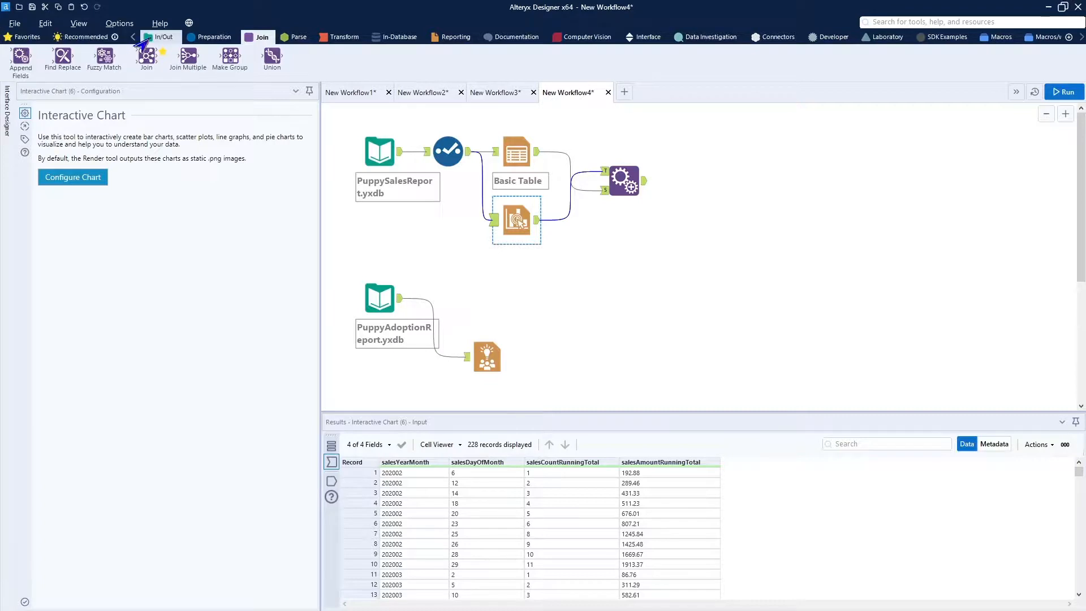
Step: Attach a Browse tool to the Append Fields output and run the workflow
left_click(150, 37)
left_click_drag(19, 57, 710, 181)
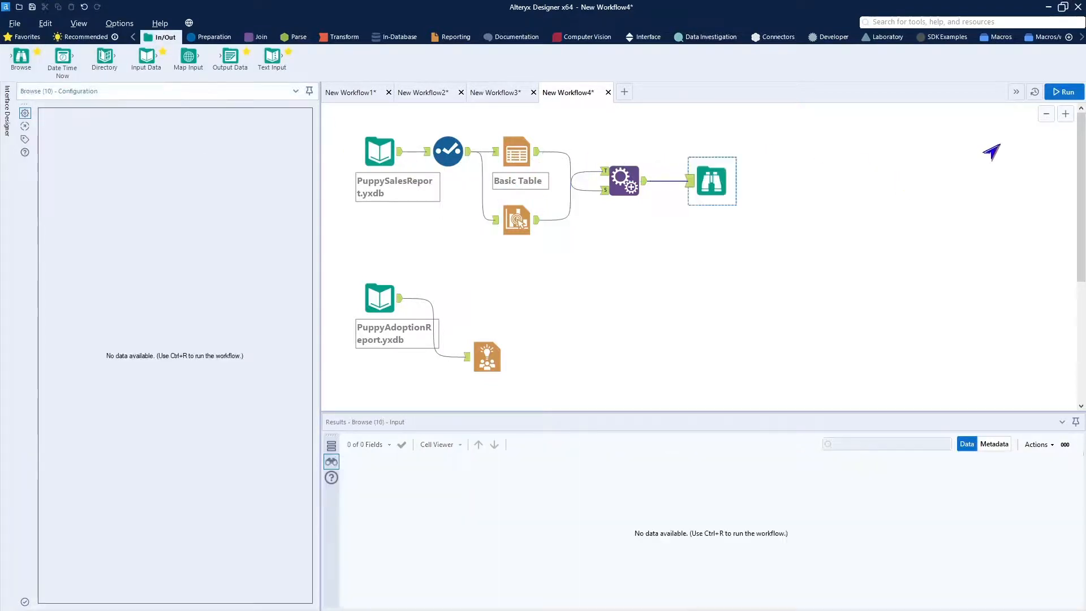
left_click(1048, 94)
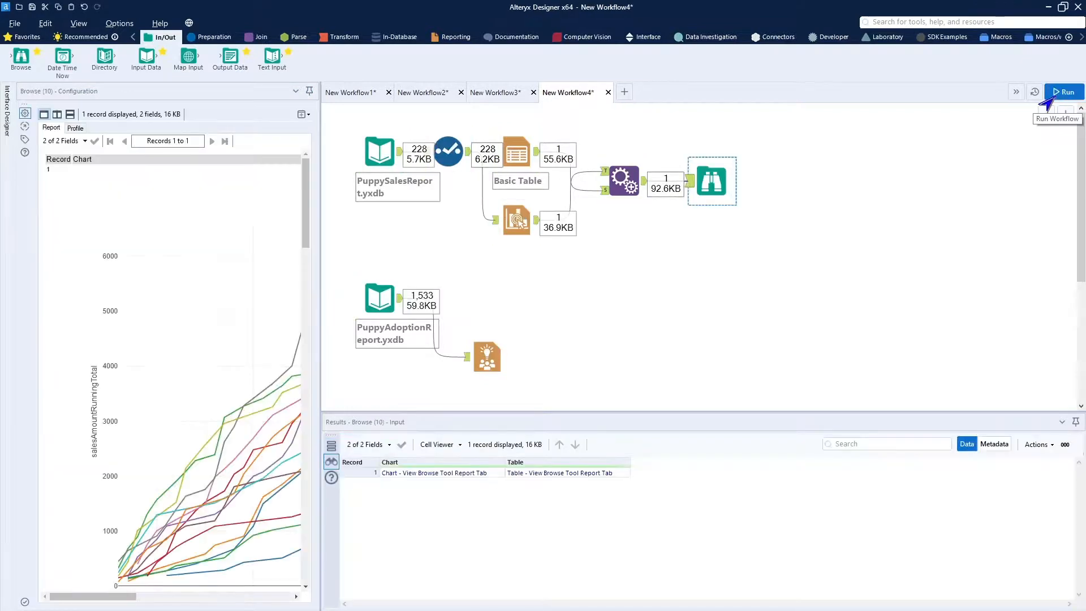
Step: Examine the combined chart and table report output in the Browse tool after Append Fields
left_click(720, 192)
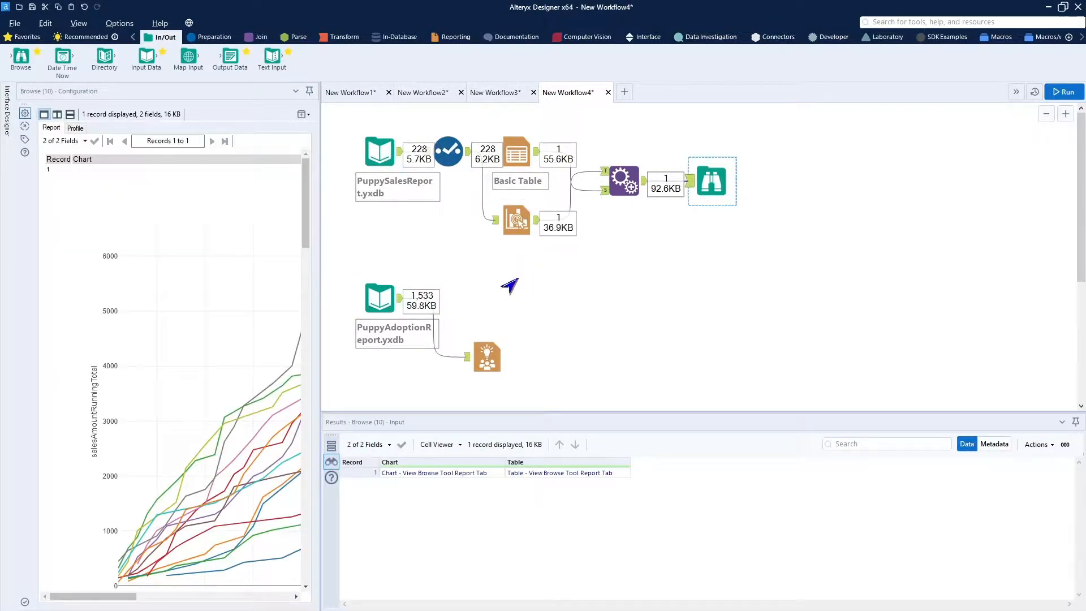
left_click_drag(302, 233, 376, 223)
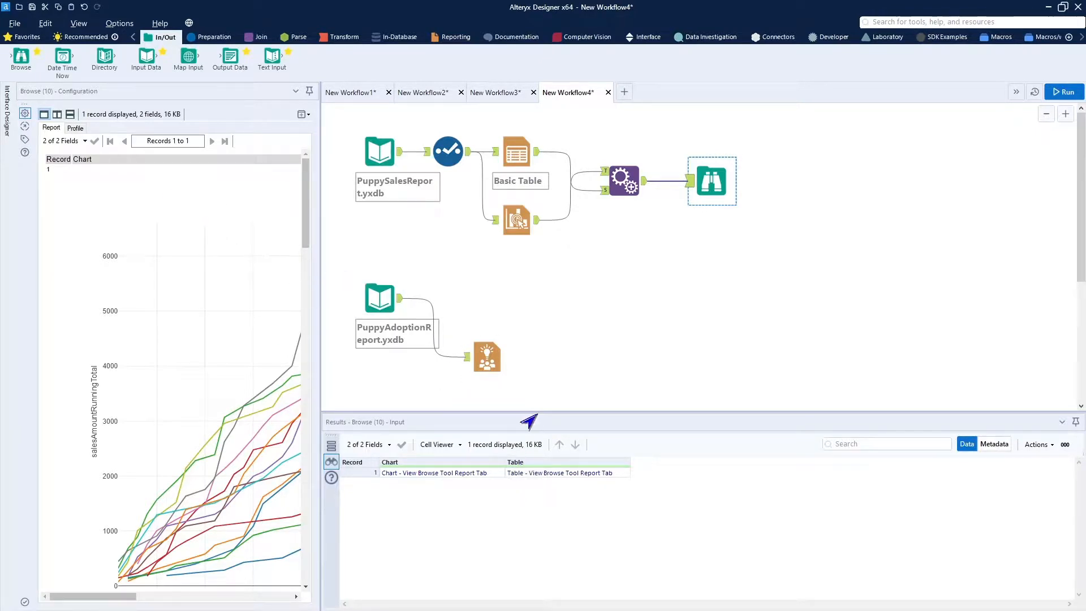
left_click(548, 475)
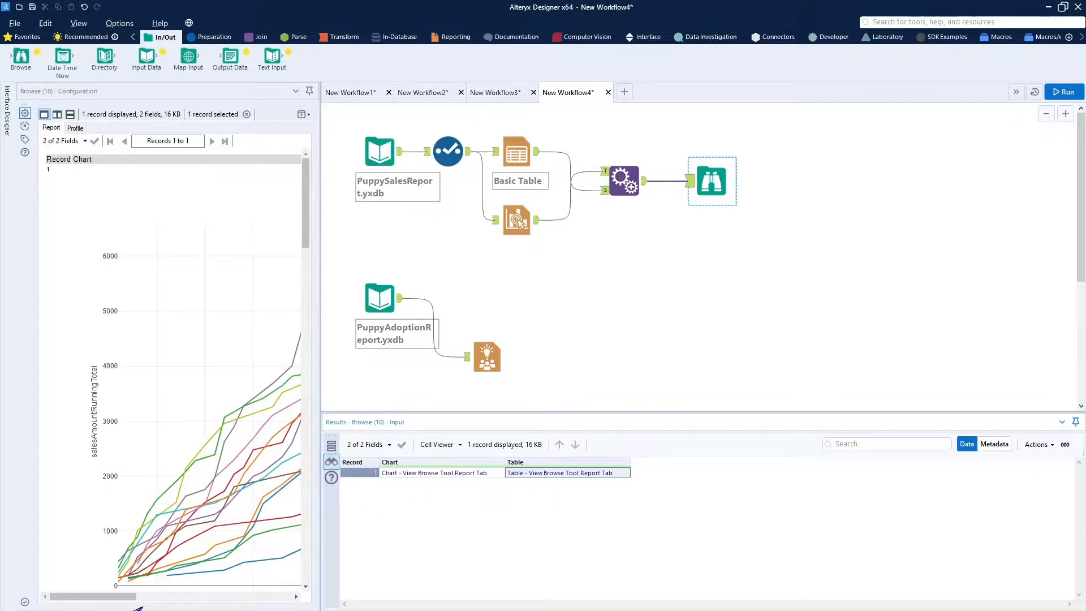
left_click_drag(124, 598, 95, 595)
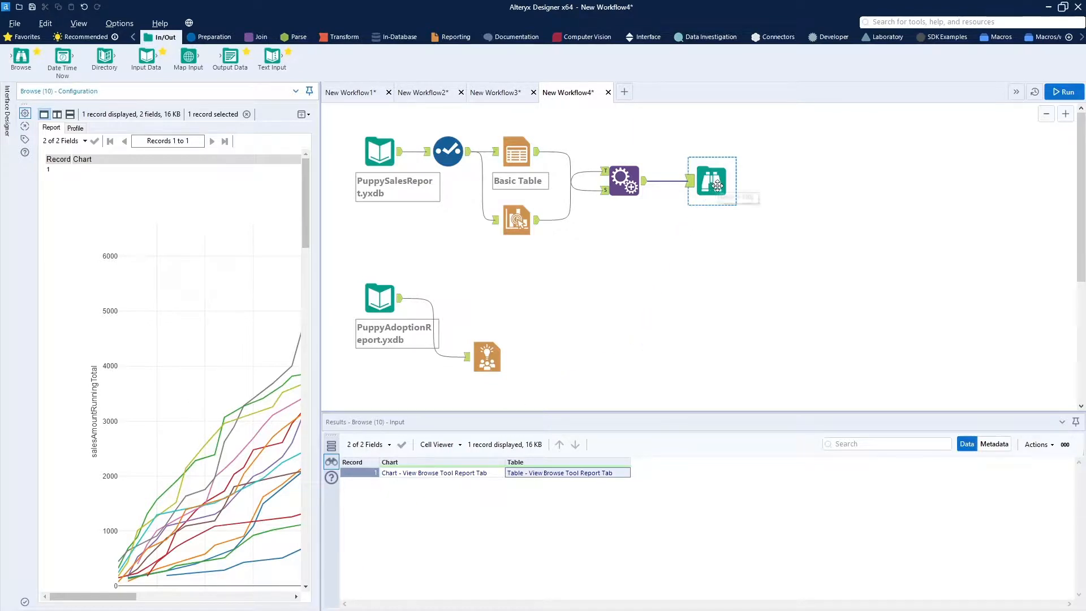
Step: Move the Browse tool further along the canvas and insert a Report Text tool between it and Append Fields
left_click_drag(714, 194, 883, 187)
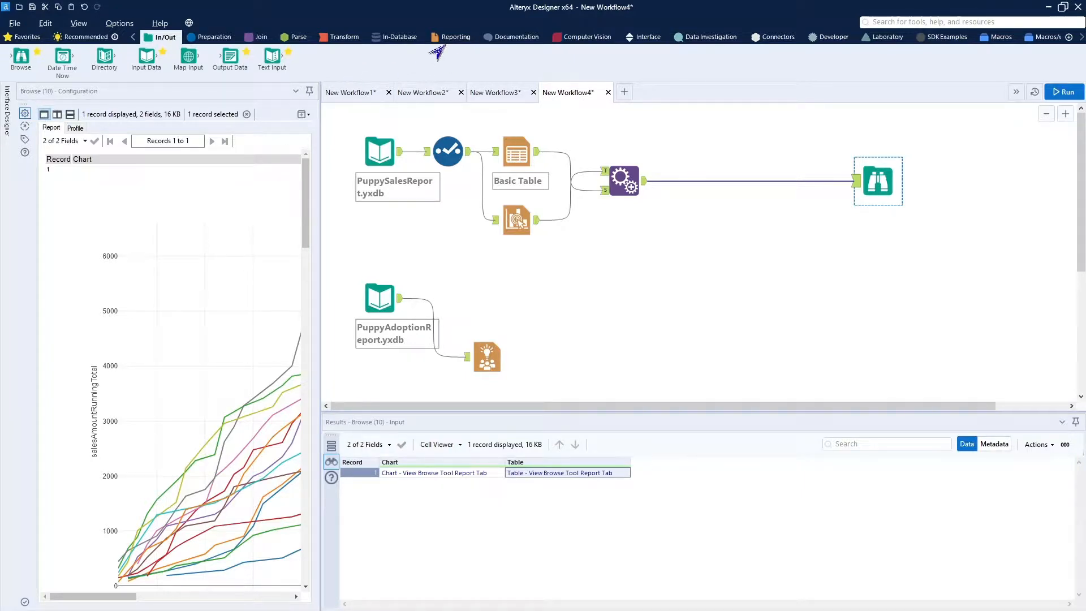
left_click(450, 37)
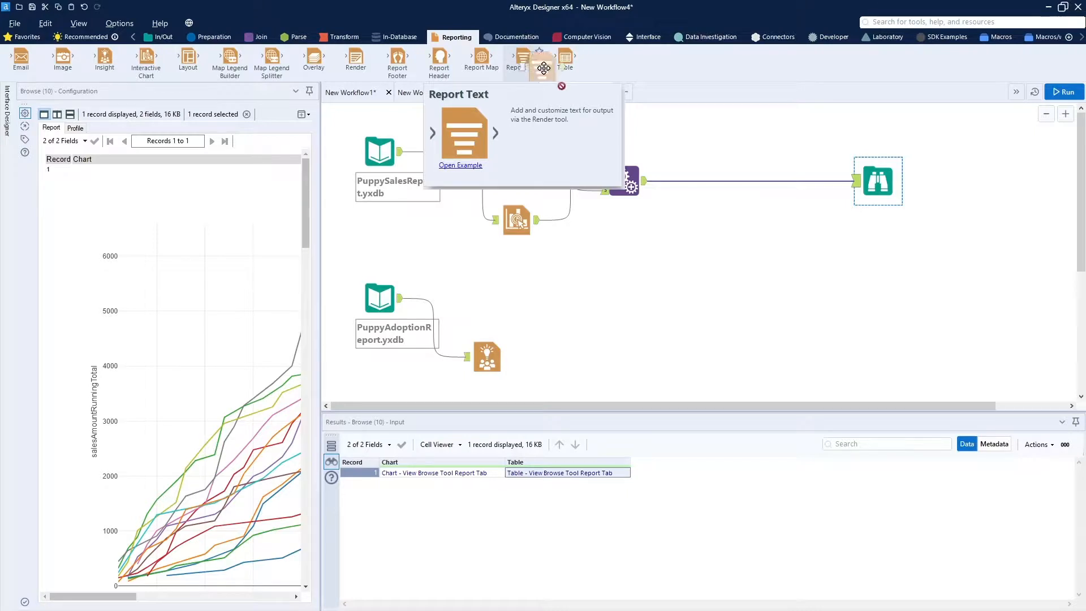
left_click_drag(518, 66, 694, 182)
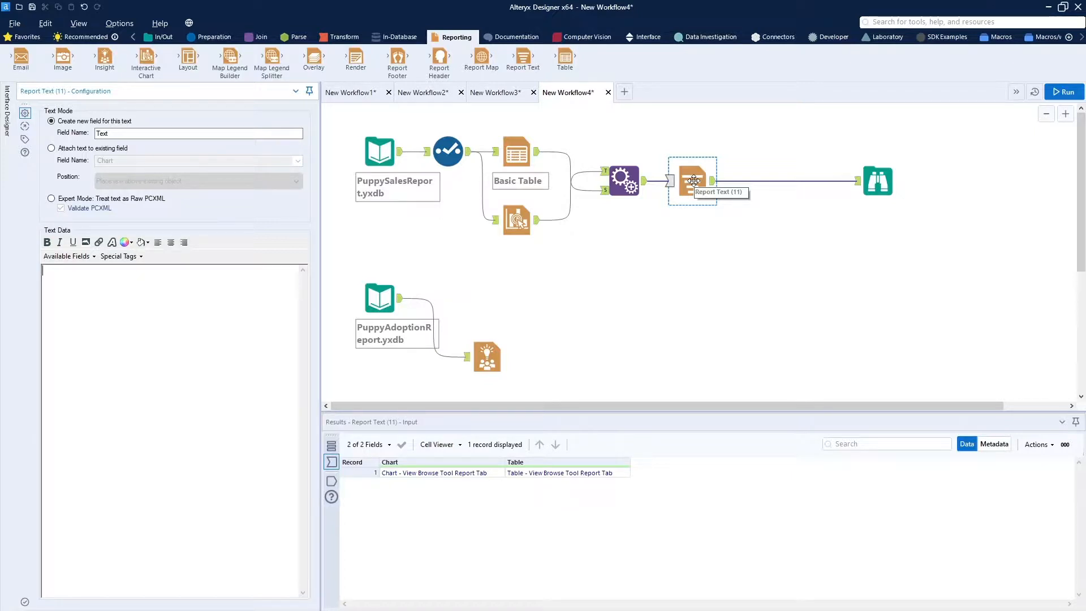
Step: Attach the text Puppy Sales Running Total above the existing Chart field, run the workflow and view the Browse report
left_click(94, 150)
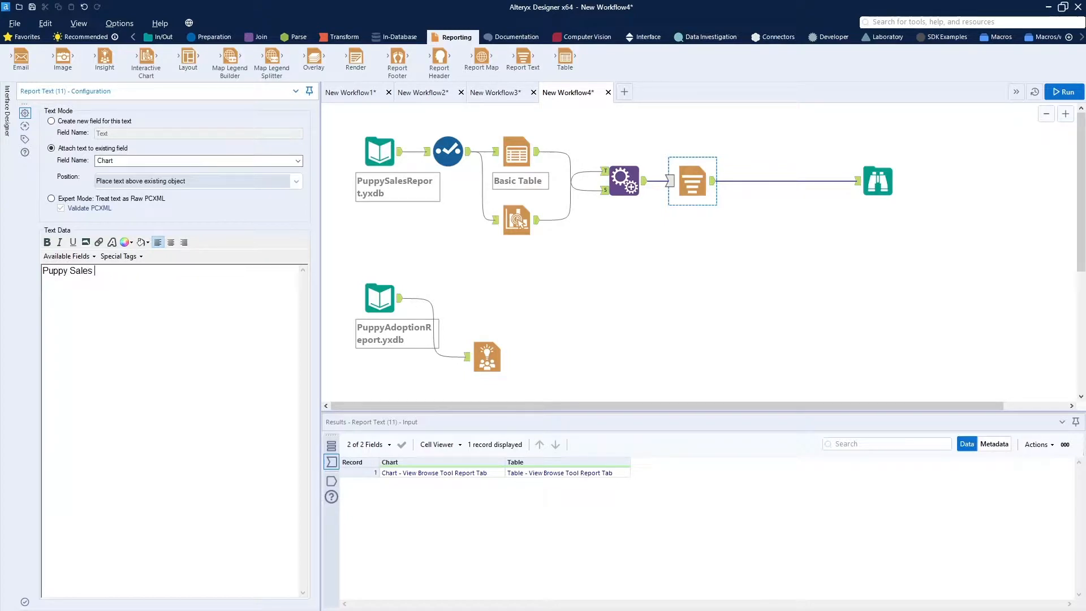
type("Running Total")
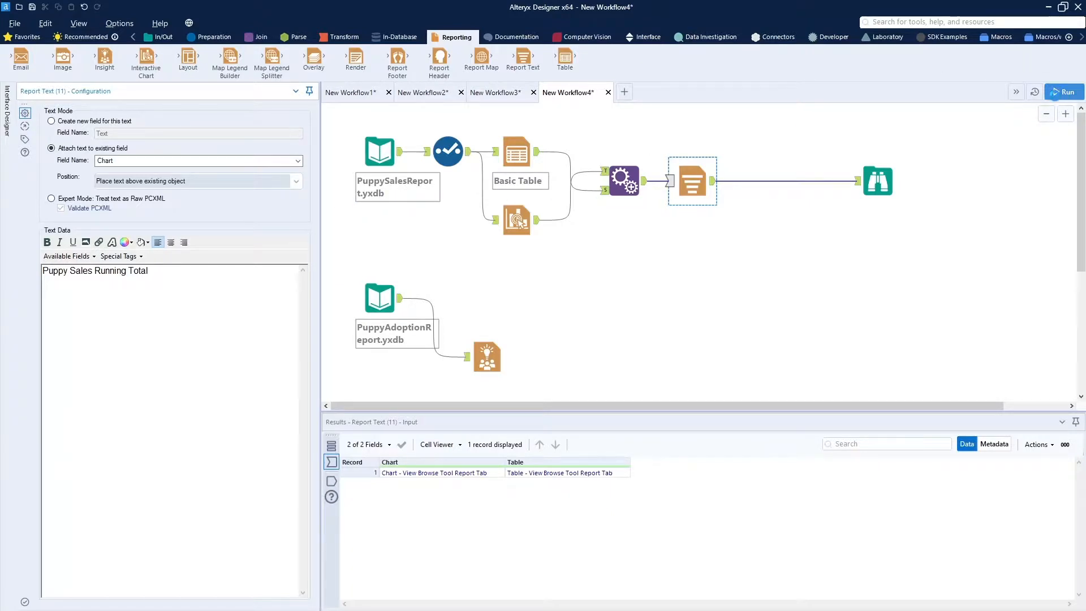
left_click(1054, 95)
left_click(881, 186)
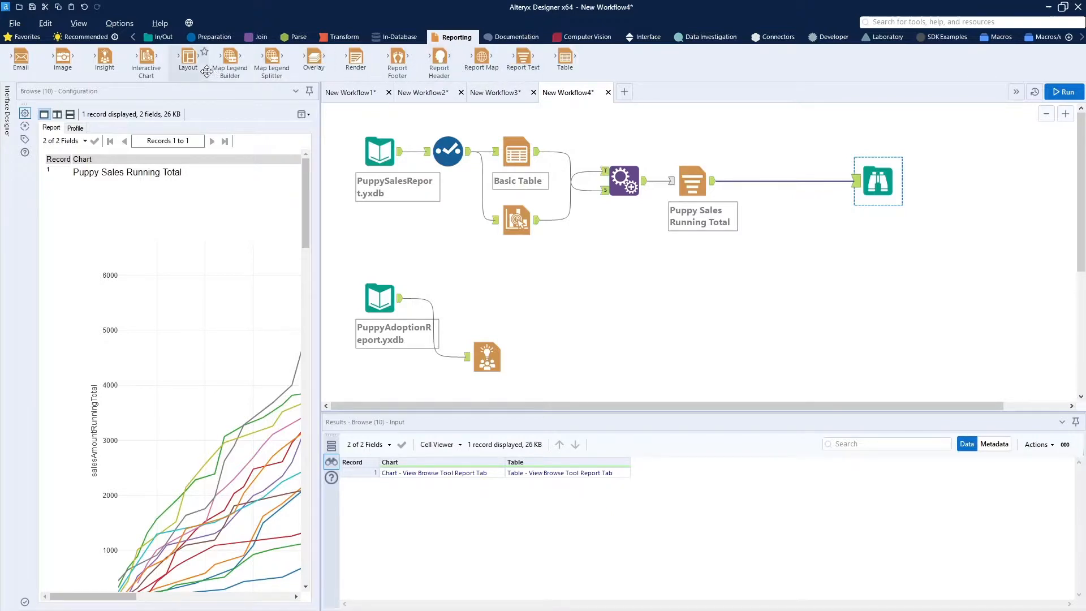
Step: Insert a Layout tool between Report Text and Browse, with its orientation set to Vertical with Section Breaks
left_click_drag(191, 58, 761, 182)
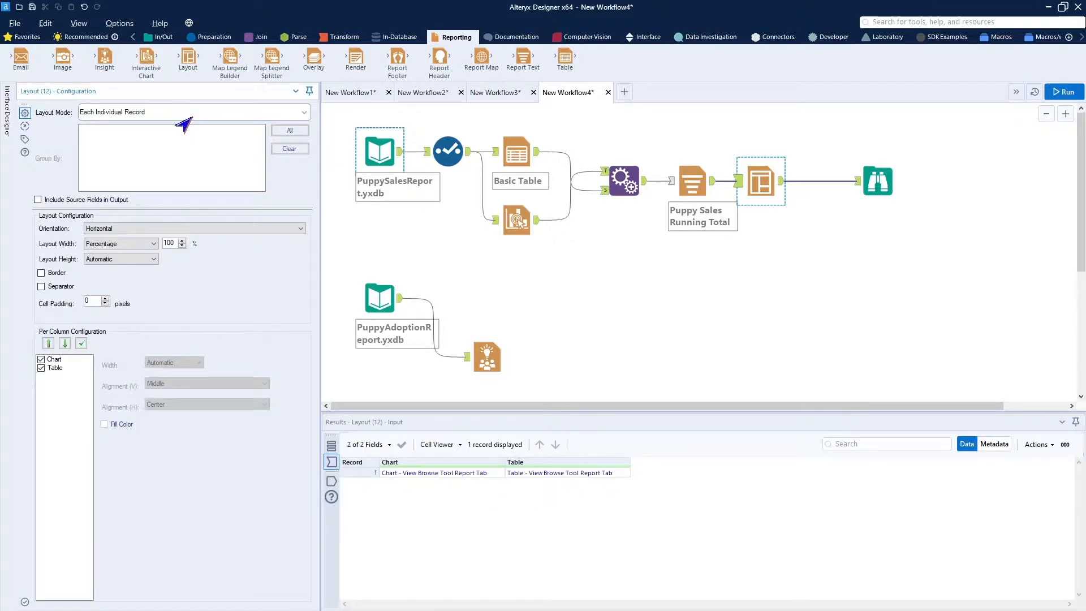
left_click(198, 229)
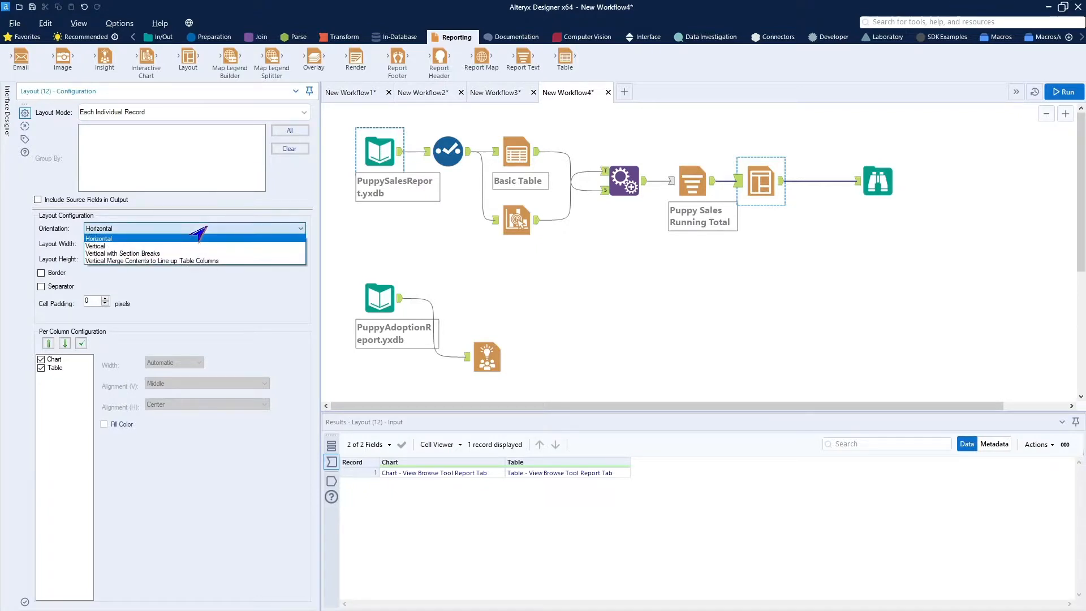
left_click(180, 254)
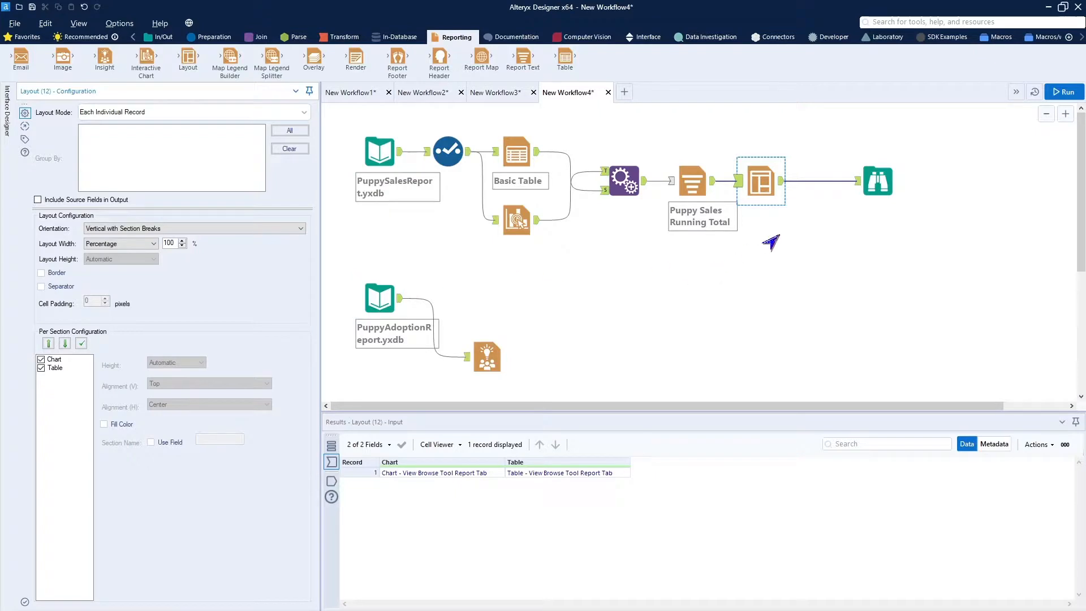
Step: Run the workflow and review the combined layout report in the Browse tool
left_click(1057, 97)
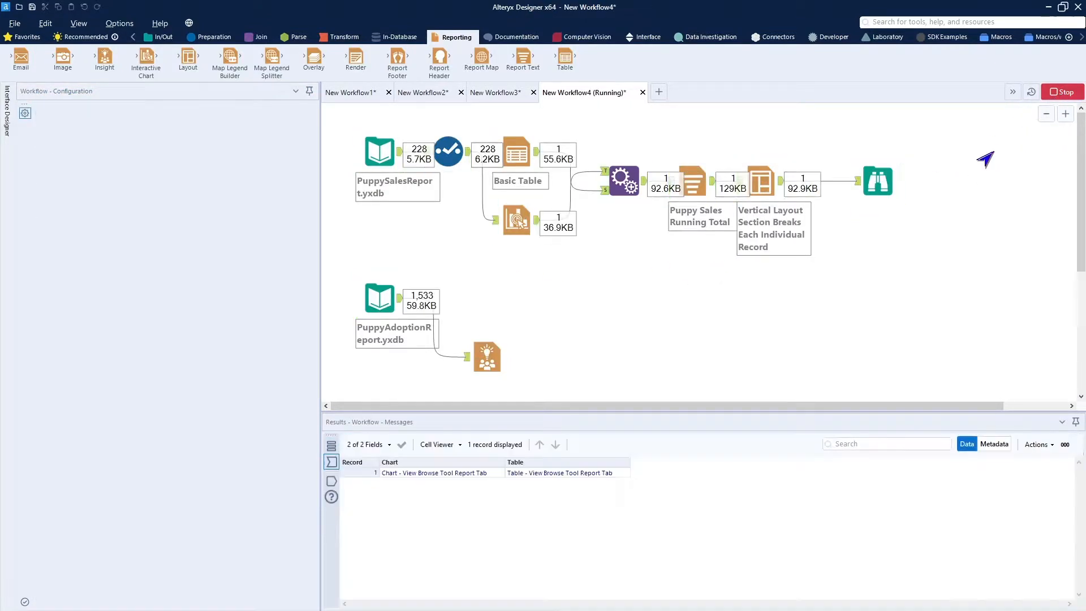
left_click(879, 186)
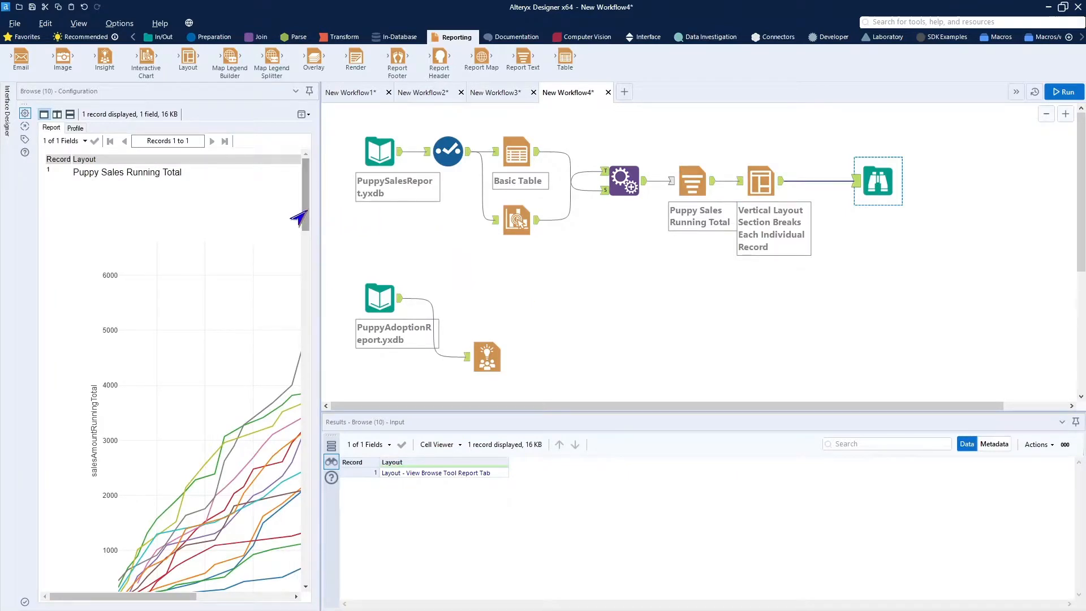
left_click_drag(306, 210, 289, 169)
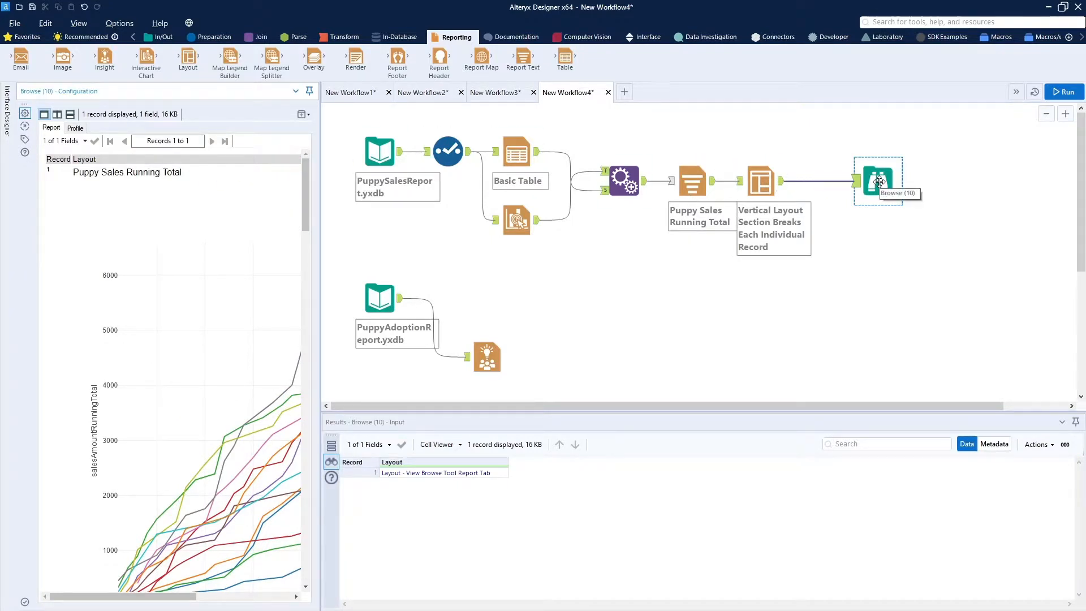
Step: Replace the Browse tool after the Layout tool with a Render tool and run the workflow
key("Delete")
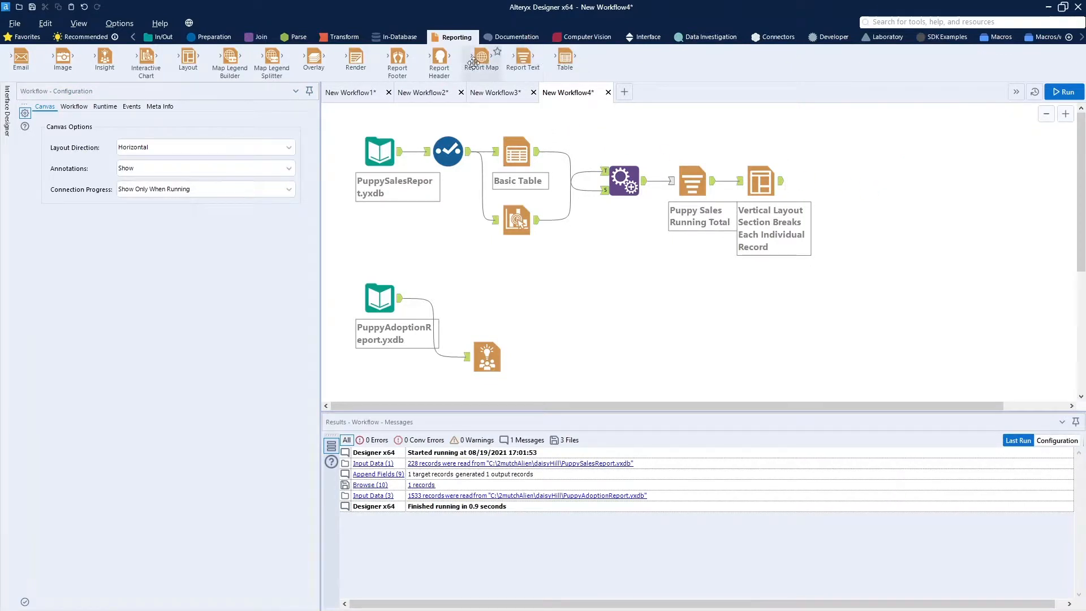
left_click_drag(359, 58, 851, 181)
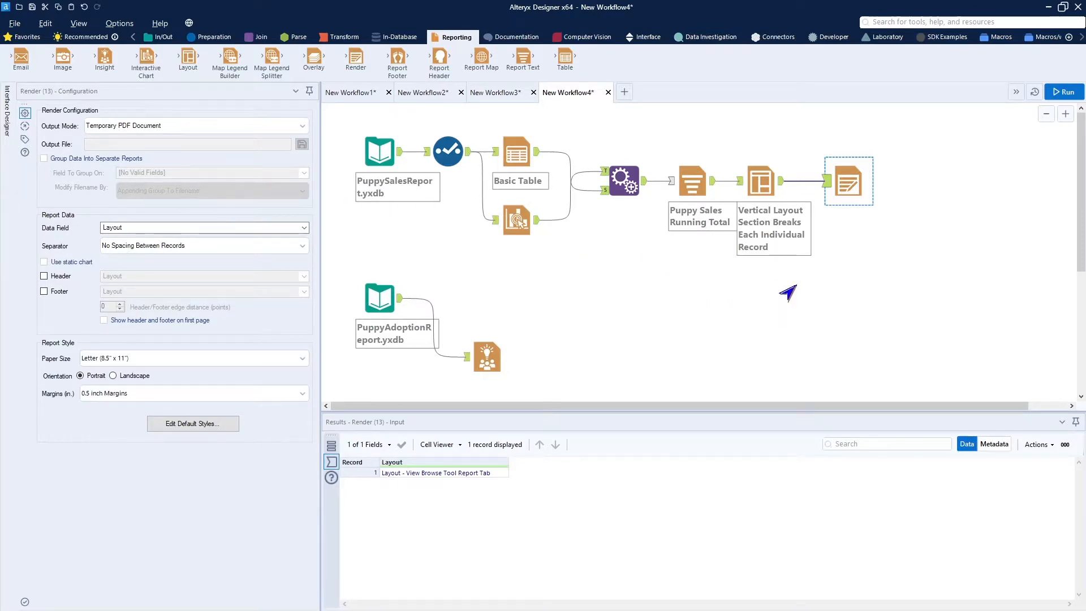
left_click(1053, 92)
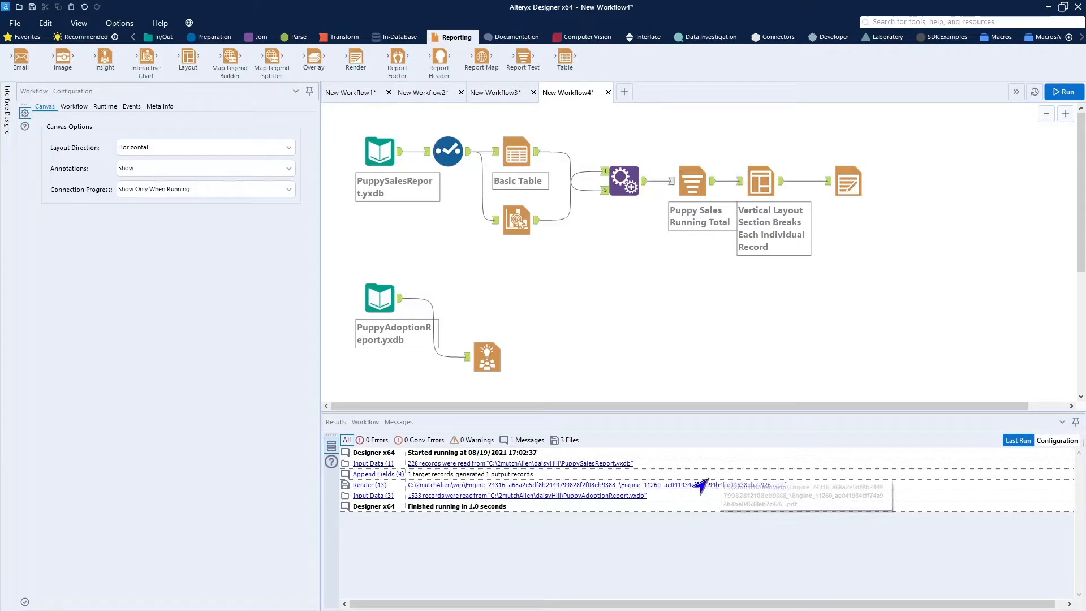
Step: Open the rendered PDF report from the run messages, look through its pages and close it
left_click(708, 487)
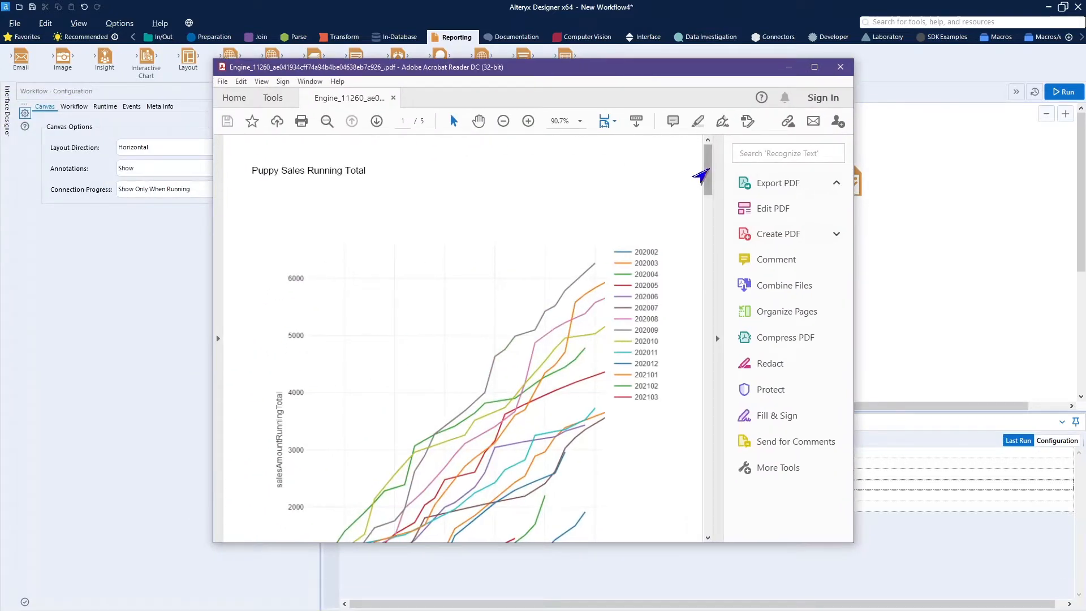
left_click_drag(707, 173, 691, 158)
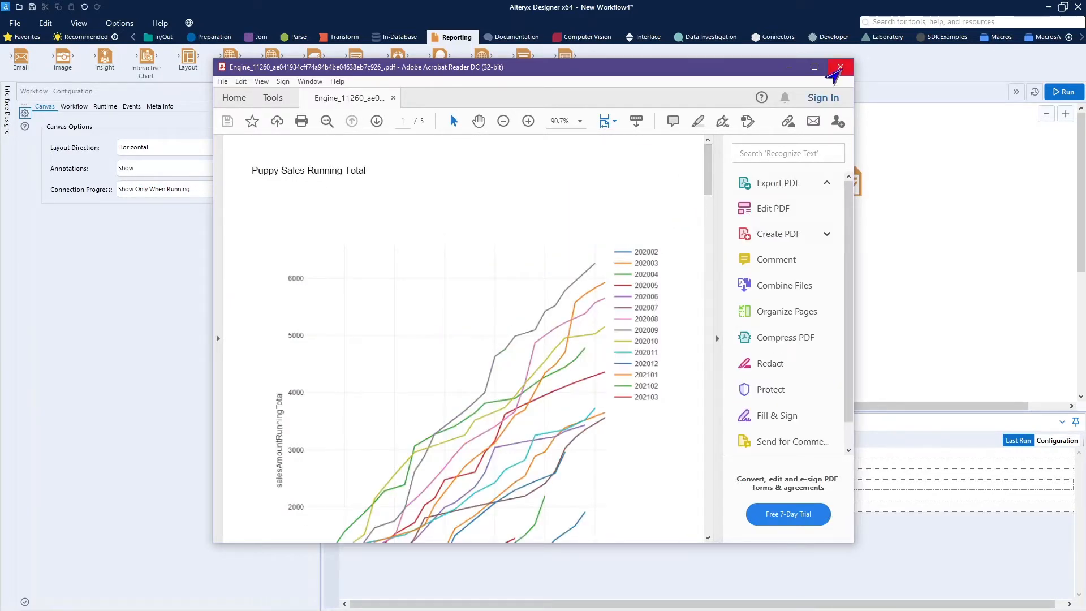
left_click(840, 67)
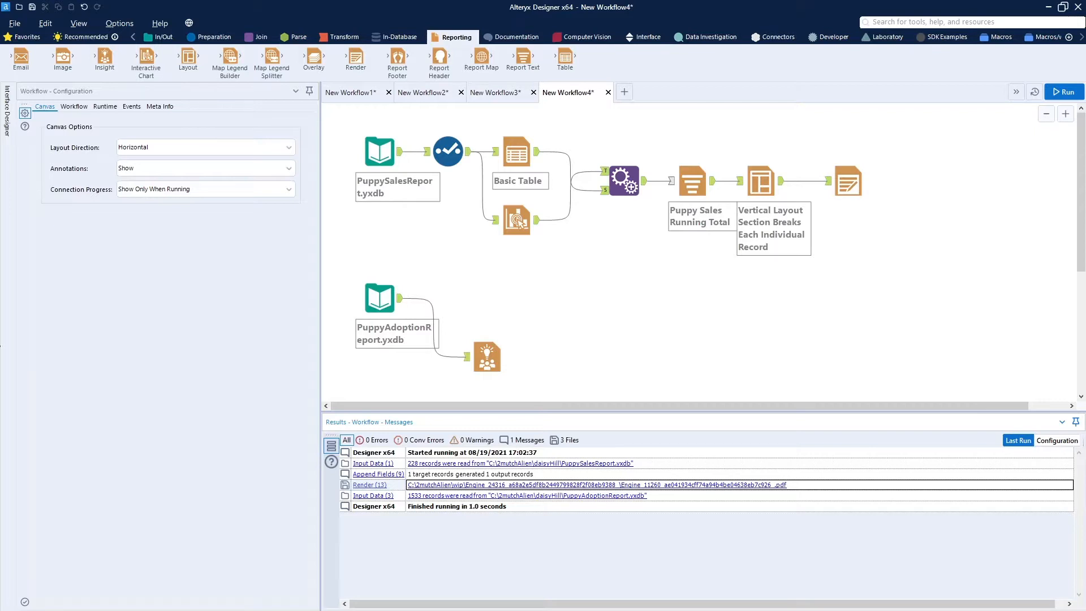
Step: Move the Insight tool up beside the PuppyAdoptionReport.yxdb input
left_click(376, 291)
left_click(512, 214)
left_click_drag(495, 366, 487, 314)
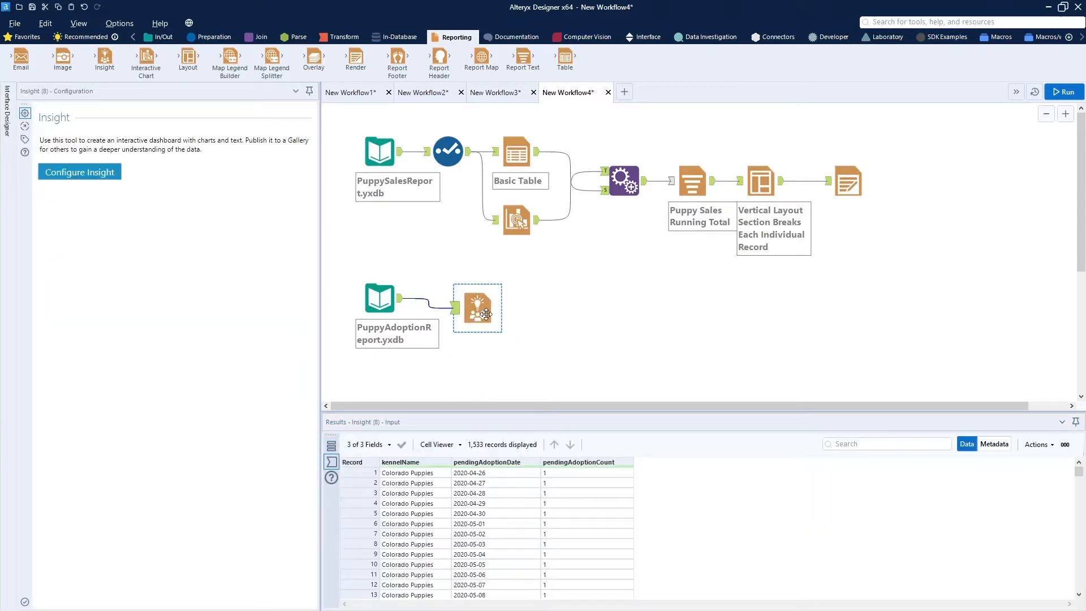